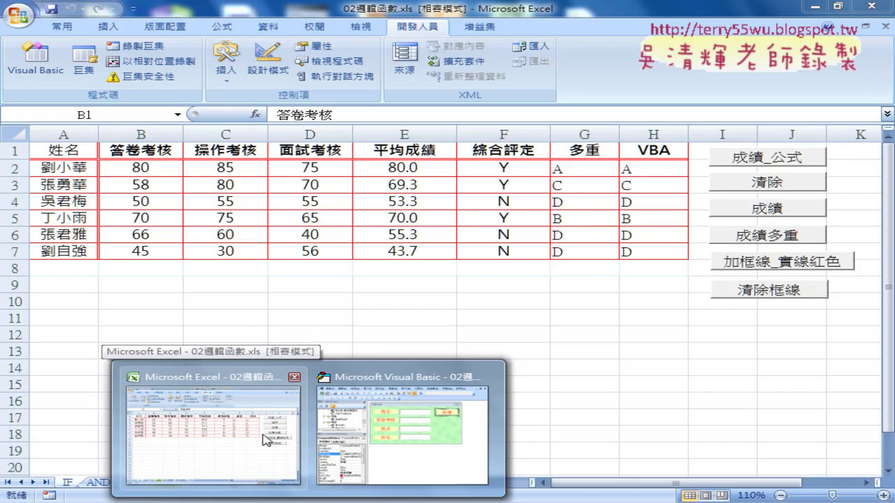
- Bring up the VBA editor on UserForm1 and look over ThisWorkbook's Insert menu without choosing anything
{"action": "left_click", "coordinate": [266, 439]}
{"action": "left_click", "coordinate": [35, 61]}
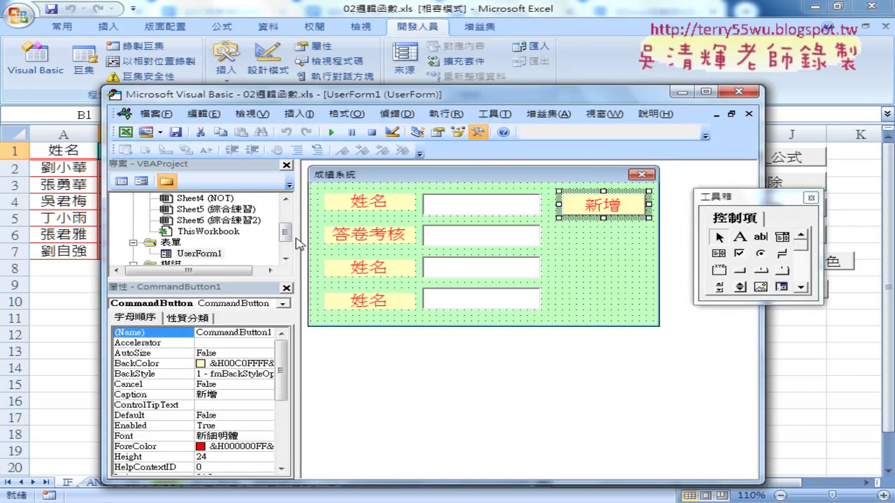
{"action": "right_click", "coordinate": [225, 232]}
{"action": "mouse_move", "coordinate": [308, 285]}
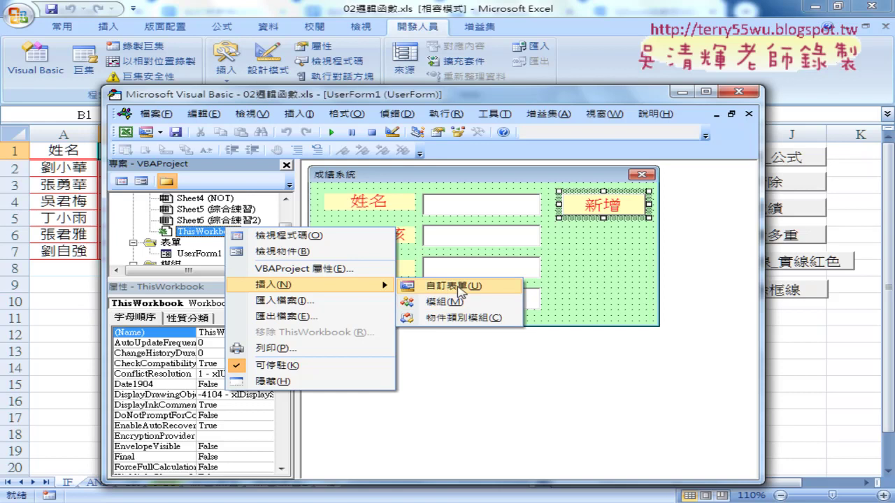
{"action": "left_click", "coordinate": [431, 395]}
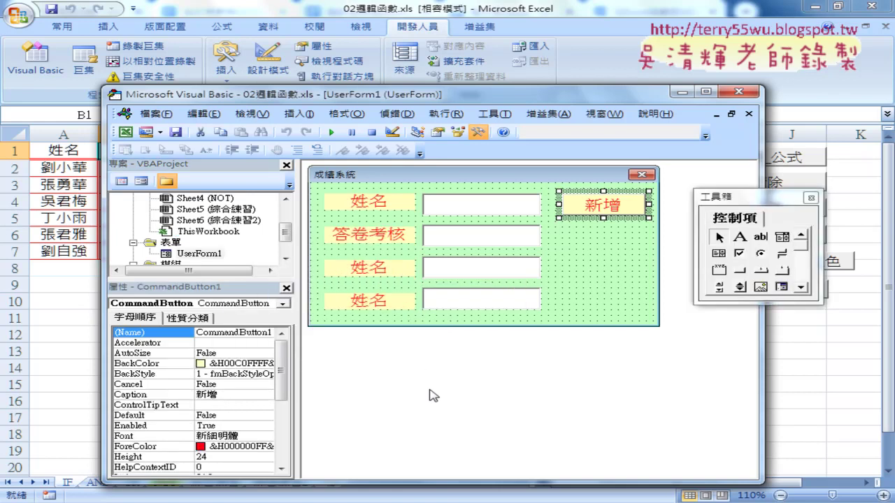
- Close the Project Explorer, Properties and Toolbox windows
{"action": "left_click", "coordinate": [286, 166]}
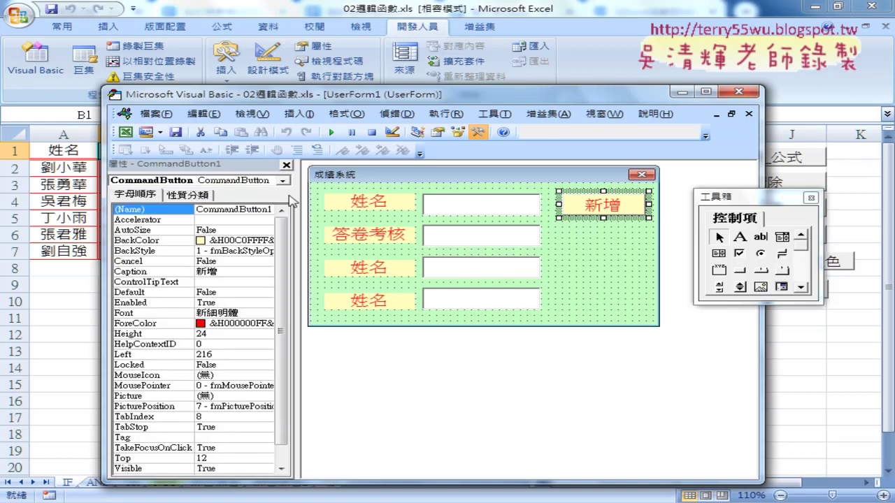
{"action": "left_click", "coordinate": [286, 167]}
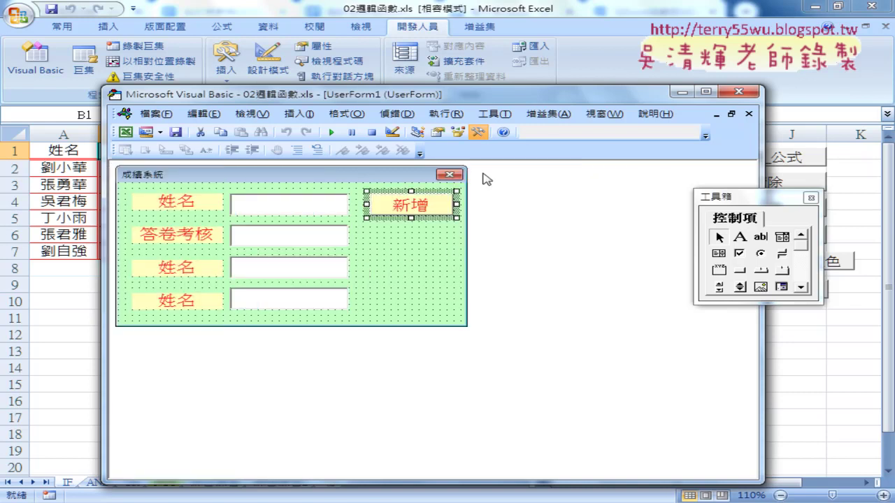
{"action": "left_click", "coordinate": [809, 199]}
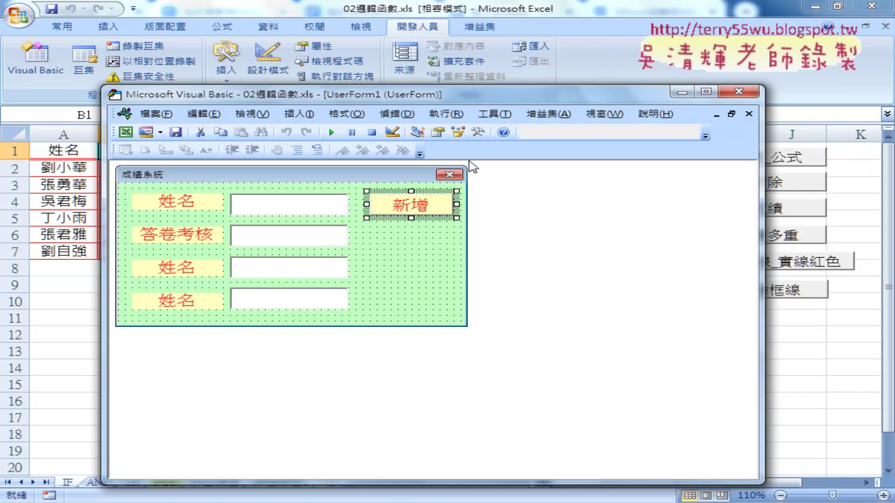
- Reopen Project Explorer and the Properties Window from the View menu, and move Properties lower
{"action": "left_click", "coordinate": [252, 114]}
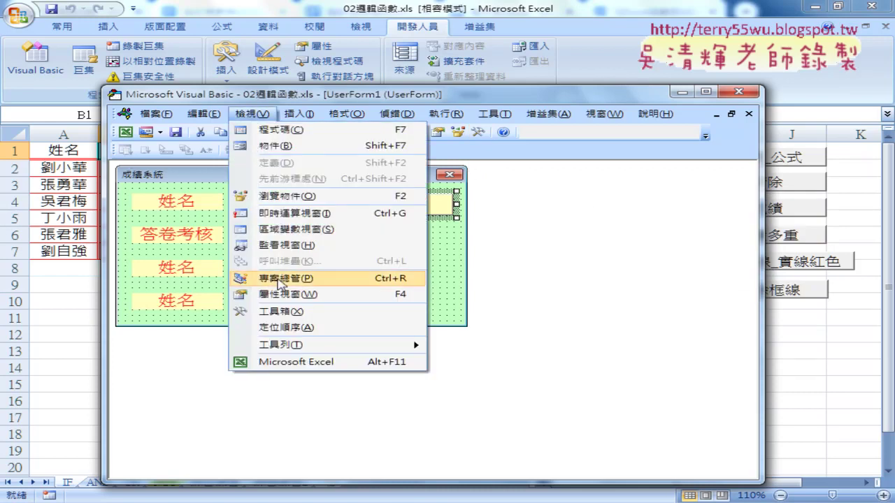
{"action": "left_click", "coordinate": [274, 278]}
{"action": "left_click", "coordinate": [251, 114]}
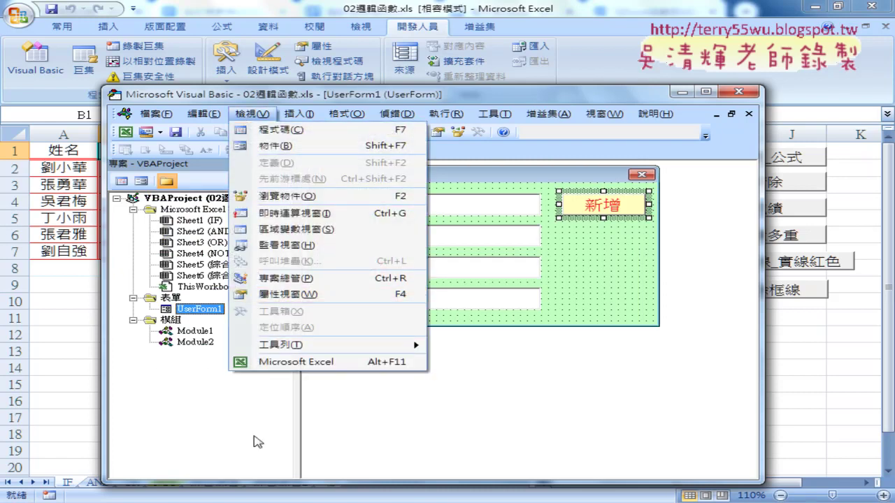
{"action": "left_click", "coordinate": [283, 297]}
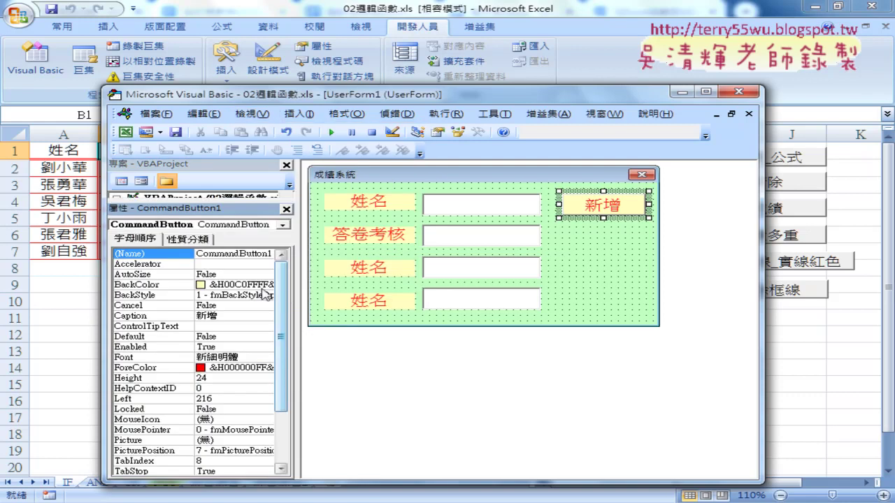
{"action": "mouse_move", "coordinate": [168, 201]}
{"action": "left_mouse_down"}
{"action": "mouse_move", "coordinate": [171, 377]}
{"action": "mouse_move", "coordinate": [174, 355]}
{"action": "mouse_move", "coordinate": [181, 368]}
{"action": "left_mouse_up"}
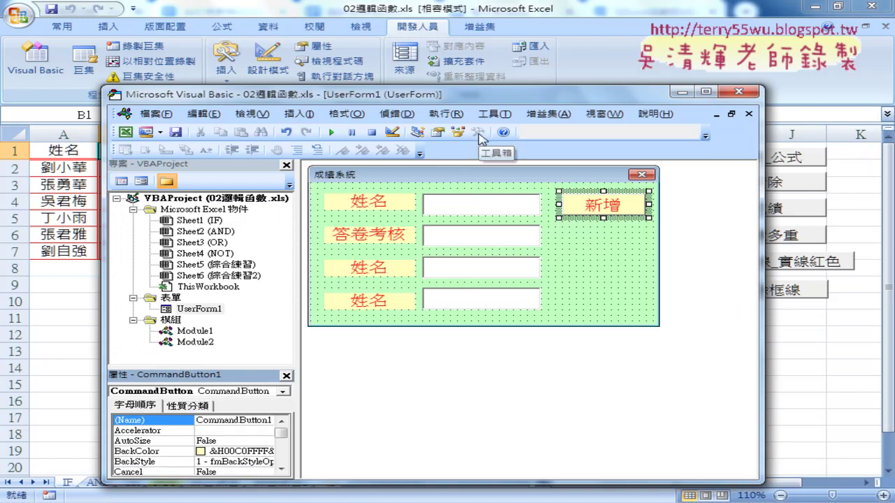
- Select the 成績系統 form and UserForm1 in the tree, then show and hide the control toolbox
{"action": "left_click", "coordinate": [589, 268]}
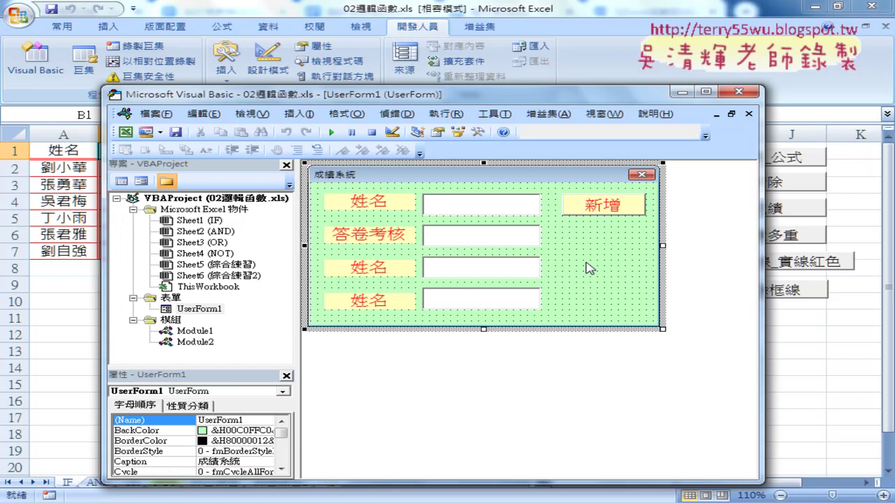
{"action": "left_click", "coordinate": [275, 251]}
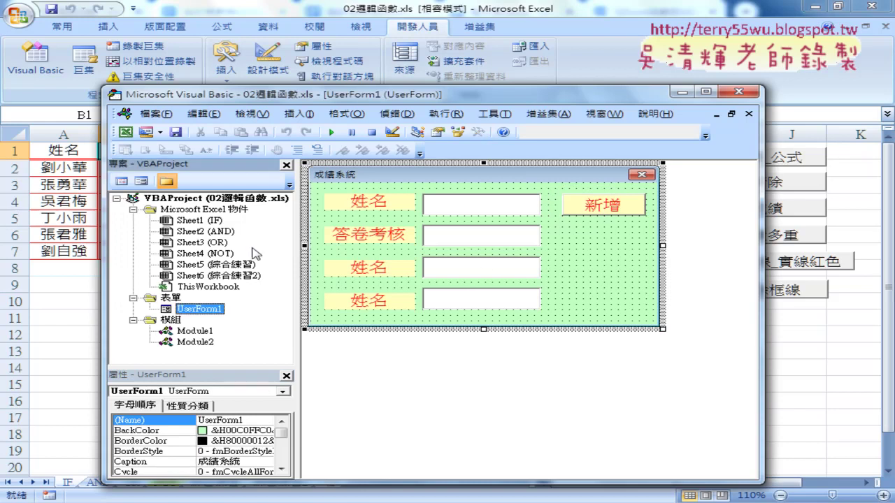
{"action": "left_click", "coordinate": [479, 135]}
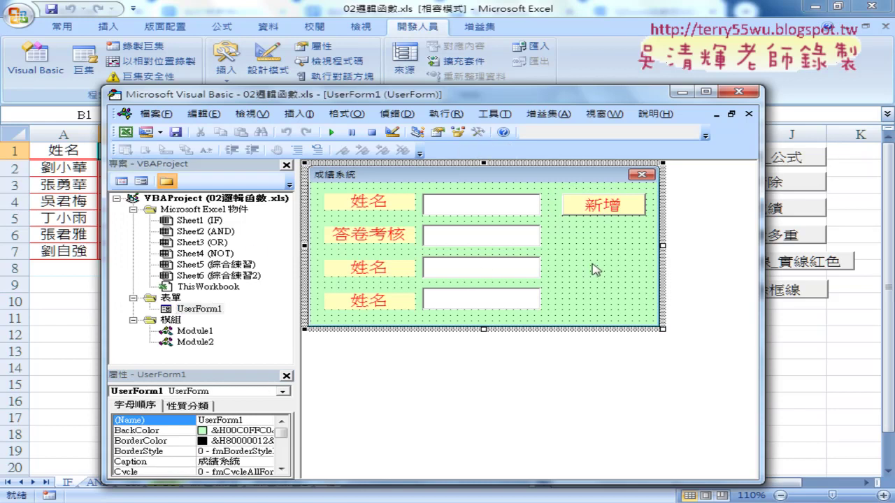
{"action": "left_click", "coordinate": [479, 133]}
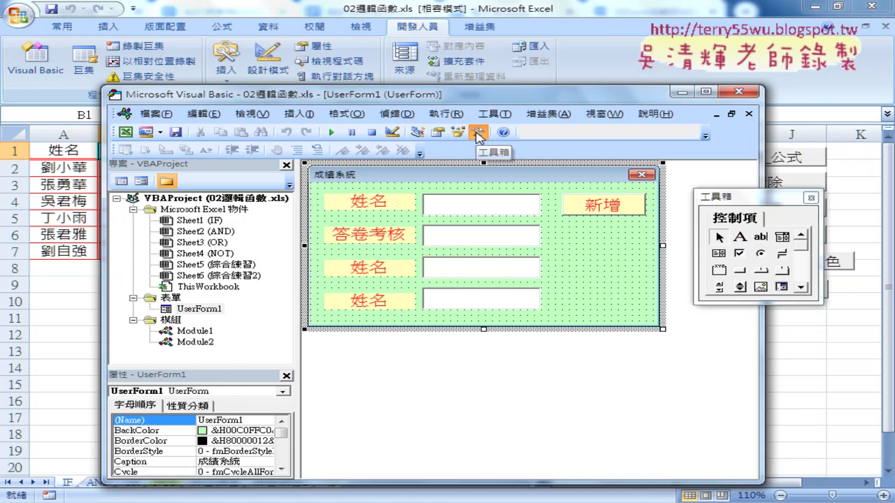
{"action": "left_click", "coordinate": [811, 197]}
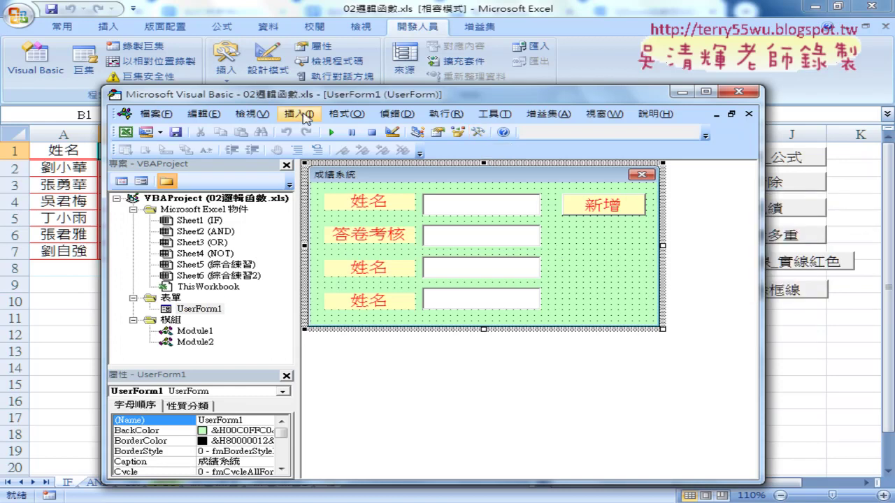
- Look over the View menu's window list without choosing, then move the editor window higher
{"action": "left_click", "coordinate": [259, 115]}
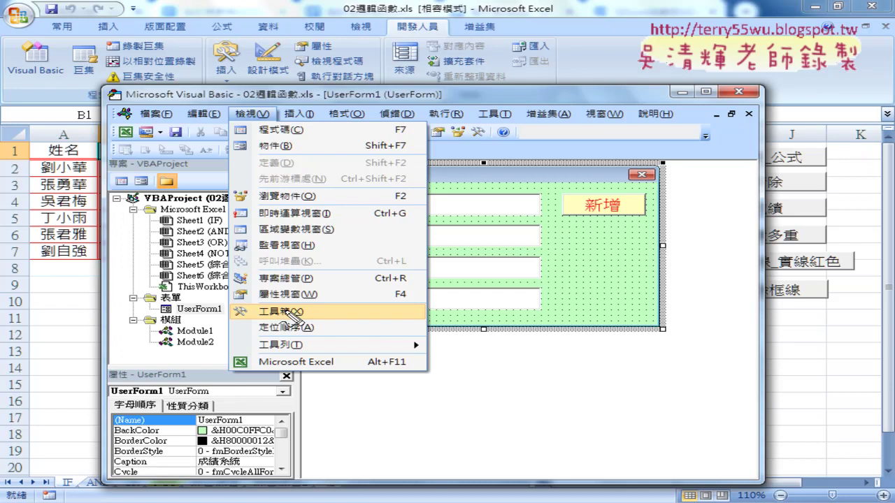
{"action": "left_click_drag", "start_coordinate": [297, 327], "coordinate": [297, 344]}
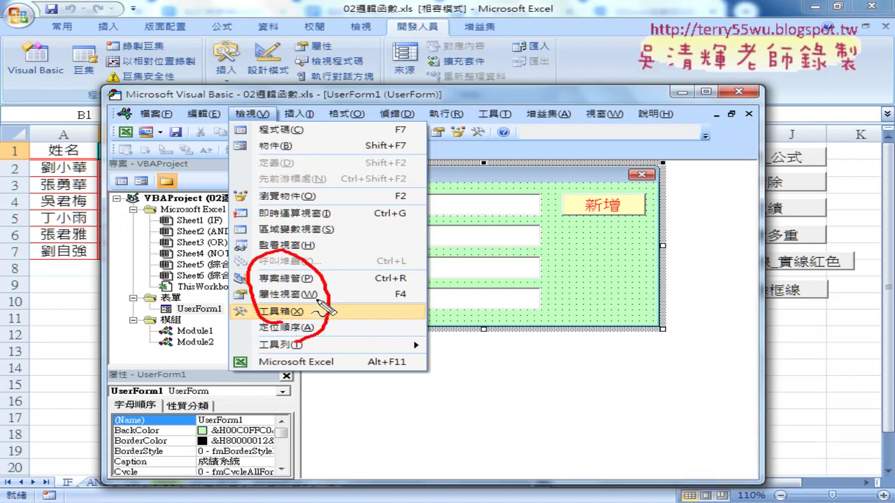
{"action": "mouse_move", "coordinate": [231, 126]}
{"action": "left_mouse_down"}
{"action": "mouse_move", "coordinate": [252, 111]}
{"action": "mouse_move", "coordinate": [231, 105]}
{"action": "left_mouse_up"}
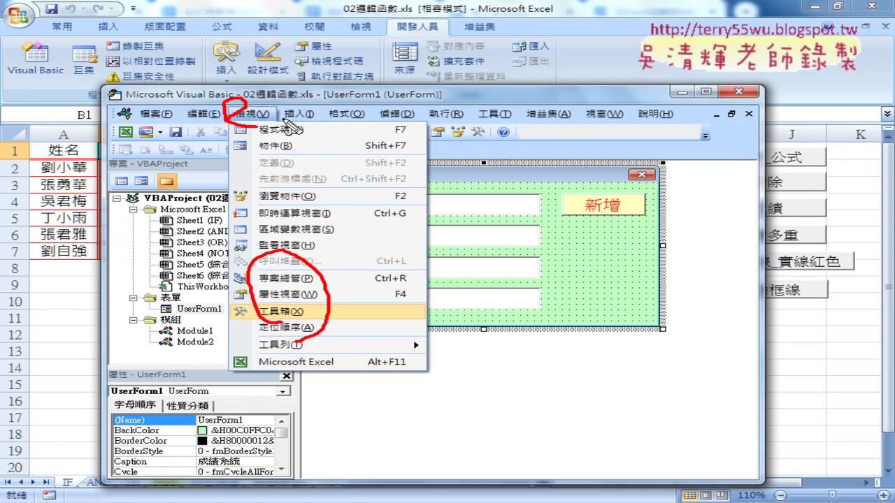
{"action": "key", "text": "Escape"}
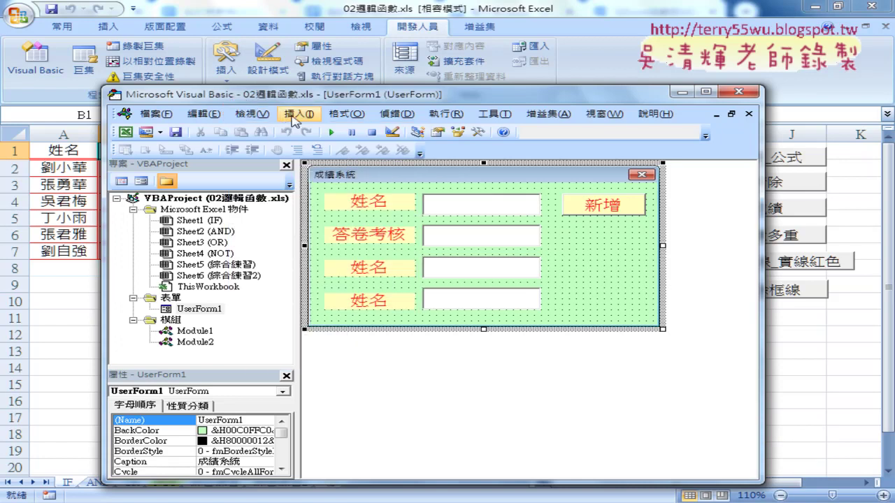
{"action": "left_click_drag", "start_coordinate": [298, 98], "coordinate": [302, 56]}
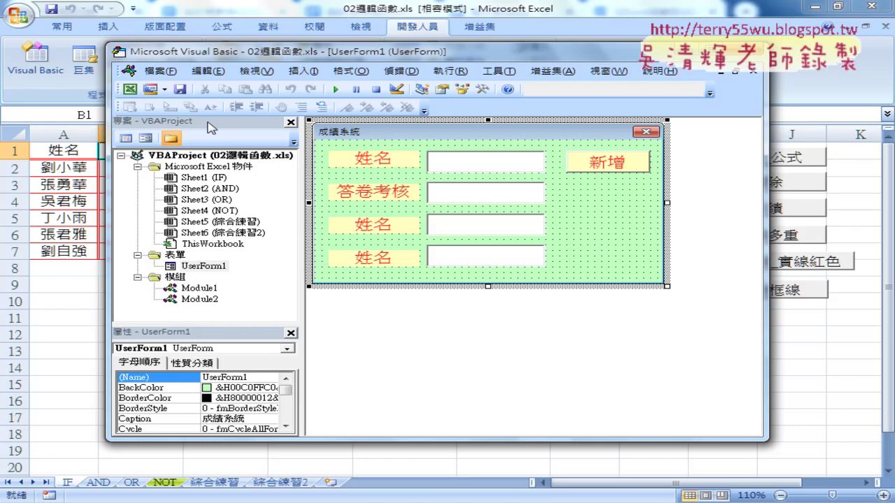
- Redock the Project Explorer and Properties panes, shortening the tree and enlarging the form designer
{"action": "left_click_drag", "start_coordinate": [210, 128], "coordinate": [455, 103]}
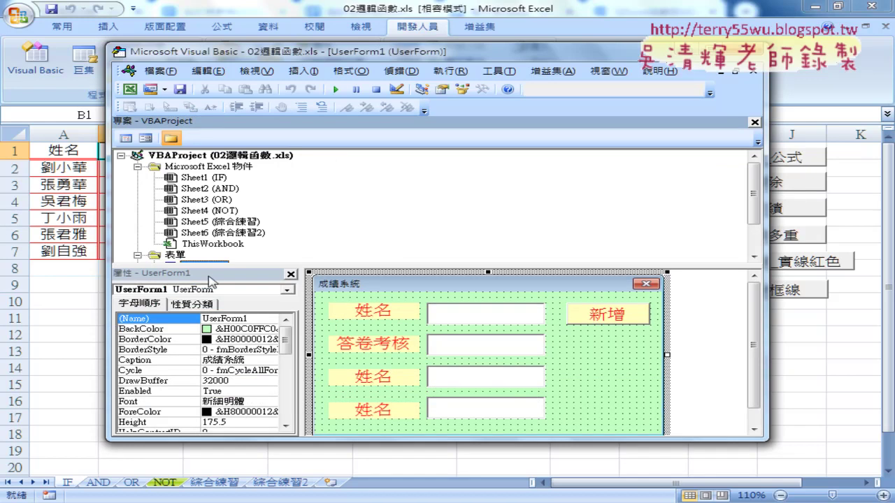
{"action": "left_click_drag", "start_coordinate": [207, 274], "coordinate": [363, 441]}
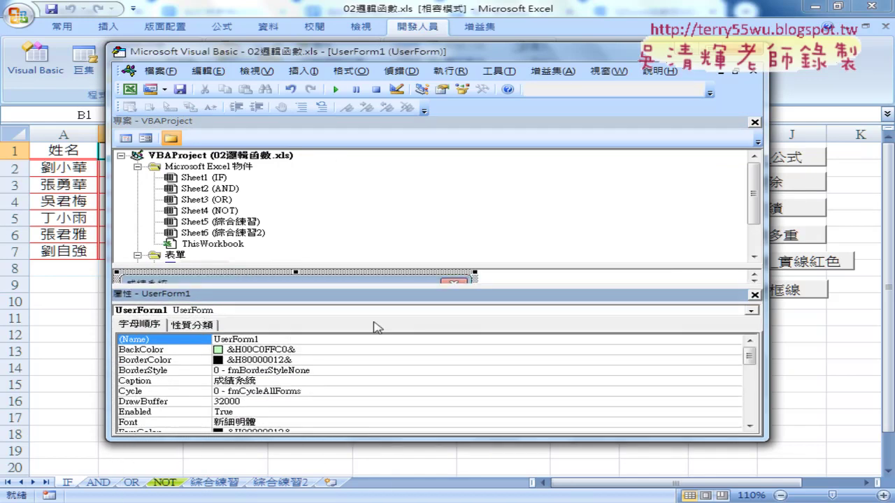
{"action": "left_click_drag", "start_coordinate": [402, 265], "coordinate": [418, 205]}
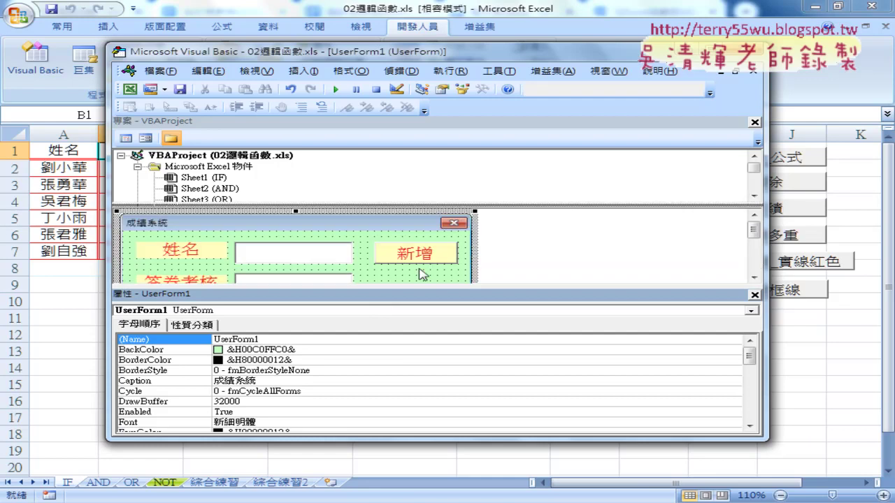
{"action": "left_click_drag", "start_coordinate": [419, 288], "coordinate": [414, 336]}
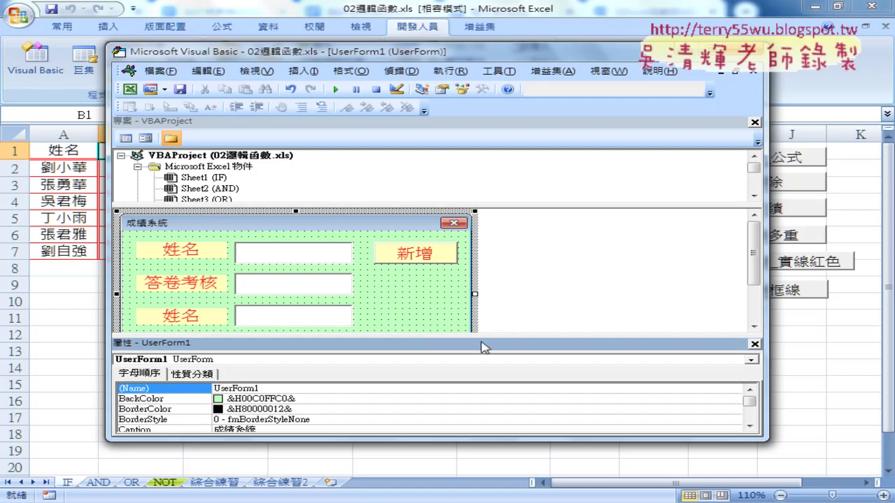
- Close both panes, then reopen only Project Explorer (專案總管) from the View menu
{"action": "left_click", "coordinate": [754, 344]}
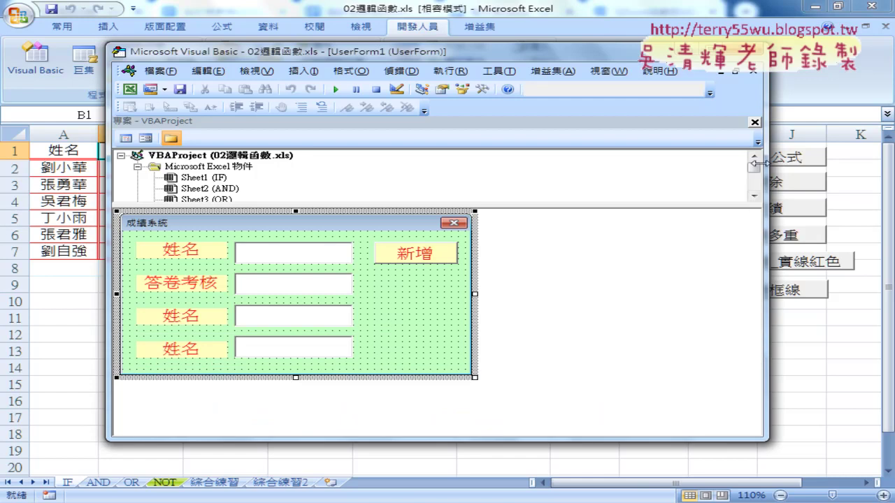
{"action": "left_click", "coordinate": [754, 123]}
{"action": "left_click", "coordinate": [250, 71]}
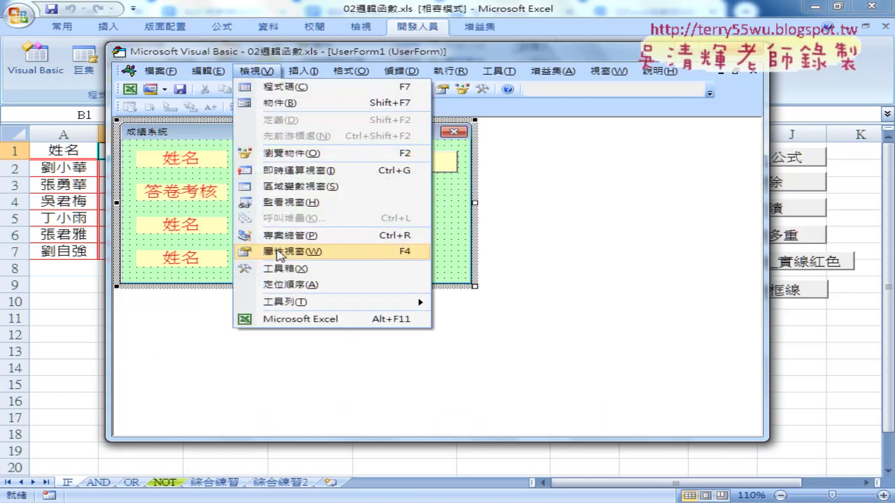
{"action": "left_click", "coordinate": [290, 229]}
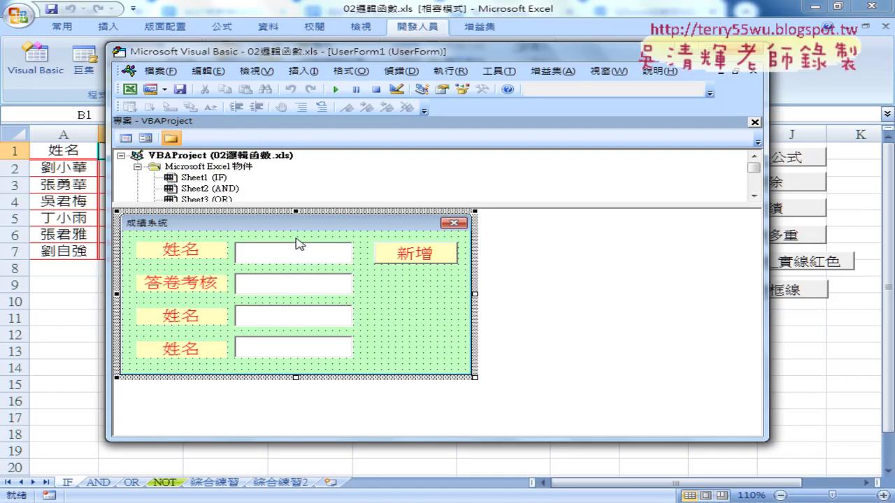
- Move the editor window up and right, then undock Project Explorer as a small floating window
{"action": "left_click_drag", "start_coordinate": [386, 56], "coordinate": [458, 27]}
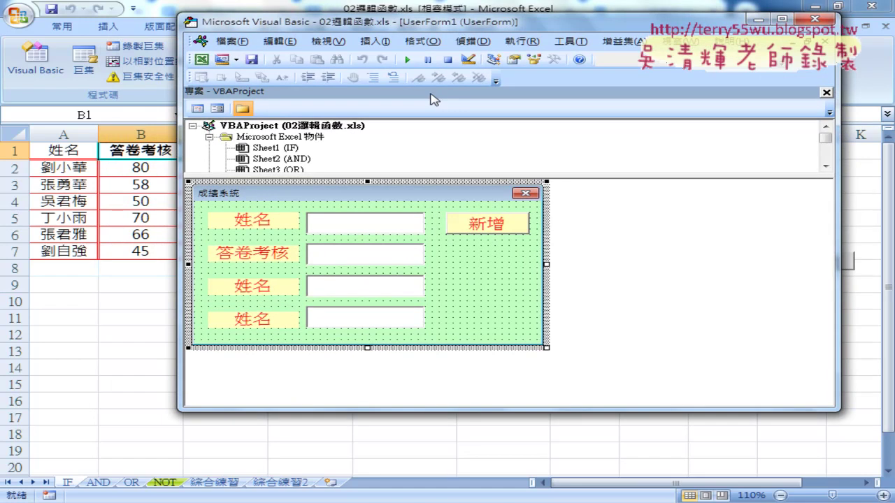
{"action": "mouse_move", "coordinate": [433, 99]}
{"action": "left_mouse_down"}
{"action": "mouse_move", "coordinate": [256, 140]}
{"action": "mouse_move", "coordinate": [150, 137]}
{"action": "mouse_move", "coordinate": [381, 99]}
{"action": "left_mouse_up"}
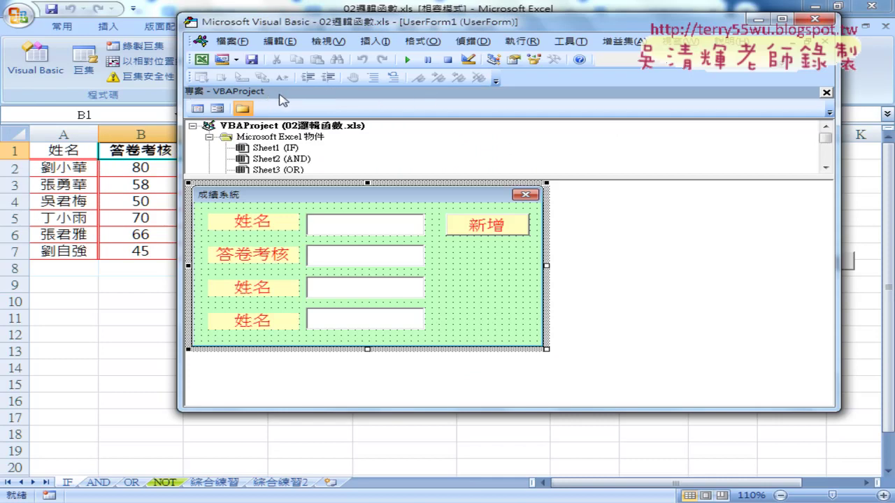
{"action": "left_click_drag", "start_coordinate": [284, 98], "coordinate": [140, 152]}
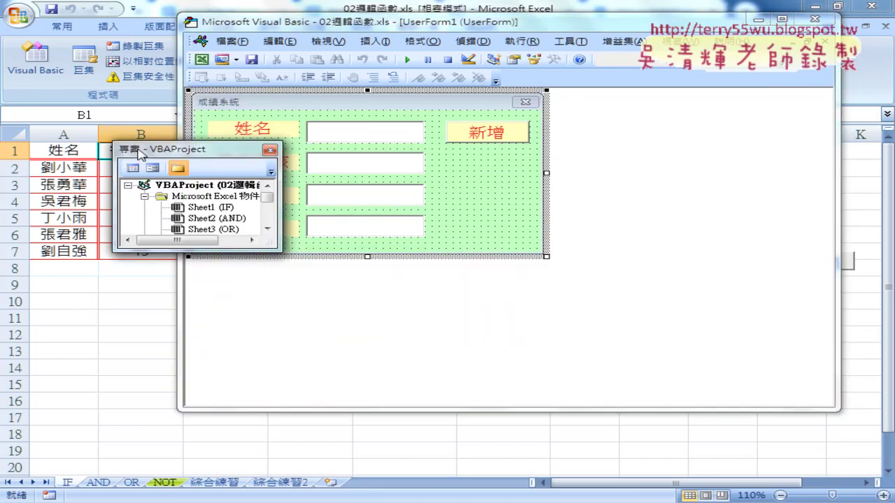
- Dock the floating Project Explorer pane along the editor's left edge
{"action": "left_click_drag", "start_coordinate": [138, 152], "coordinate": [437, 175]}
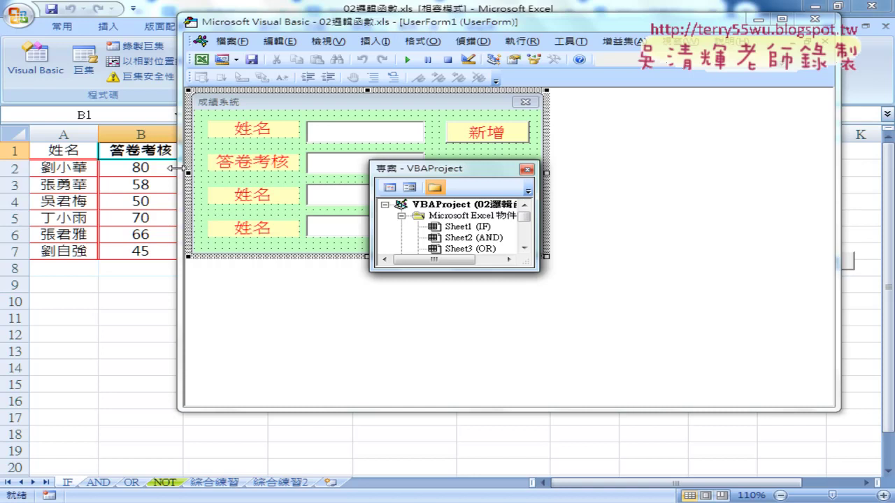
{"action": "left_click_drag", "start_coordinate": [385, 168], "coordinate": [182, 162]}
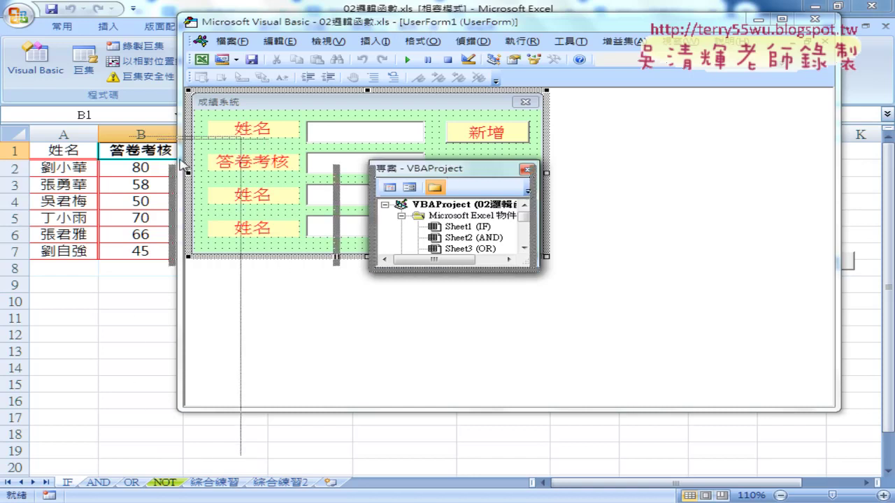
{"action": "left_click_drag", "start_coordinate": [181, 159], "coordinate": [183, 133]}
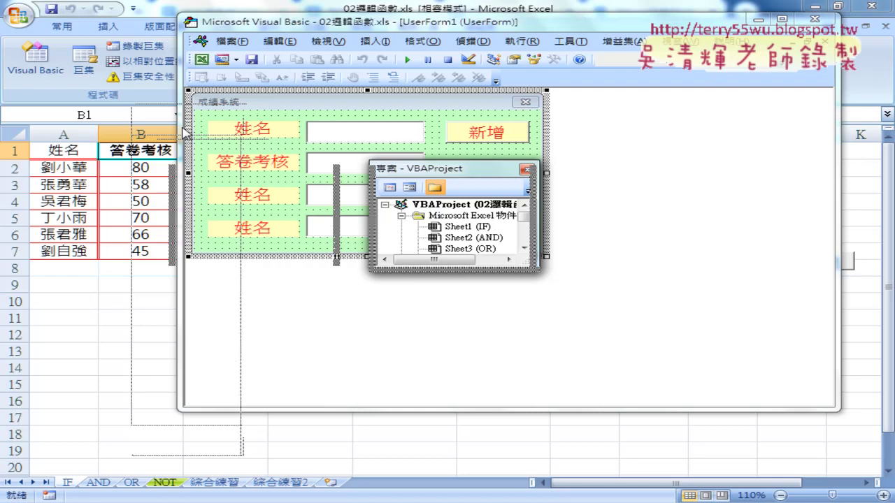
{"action": "left_click_drag", "start_coordinate": [183, 133], "coordinate": [180, 126]}
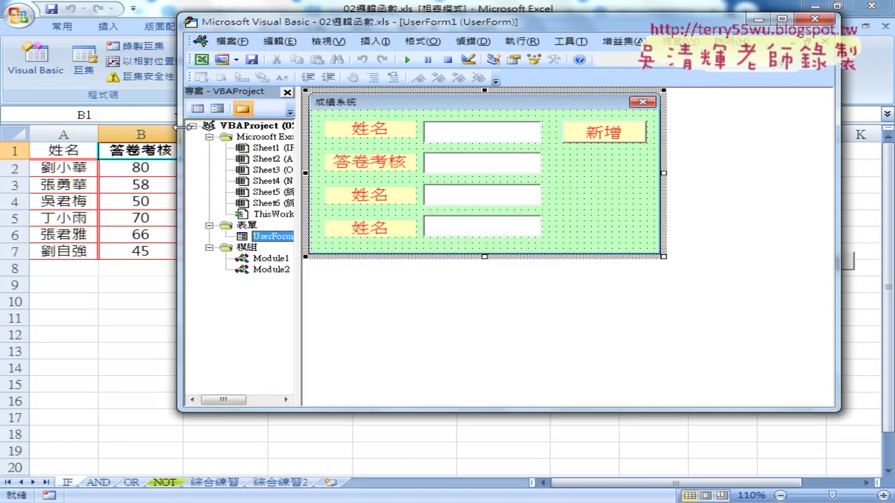
{"action": "mouse_move", "coordinate": [238, 92]}
{"action": "left_mouse_down"}
{"action": "mouse_move", "coordinate": [402, 136]}
{"action": "mouse_move", "coordinate": [183, 120]}
{"action": "left_mouse_up"}
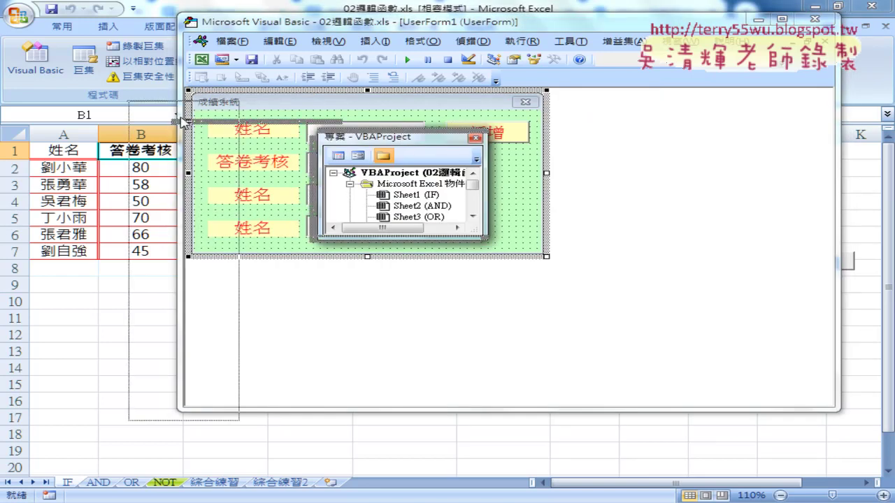
{"action": "left_click_drag", "start_coordinate": [183, 120], "coordinate": [175, 117]}
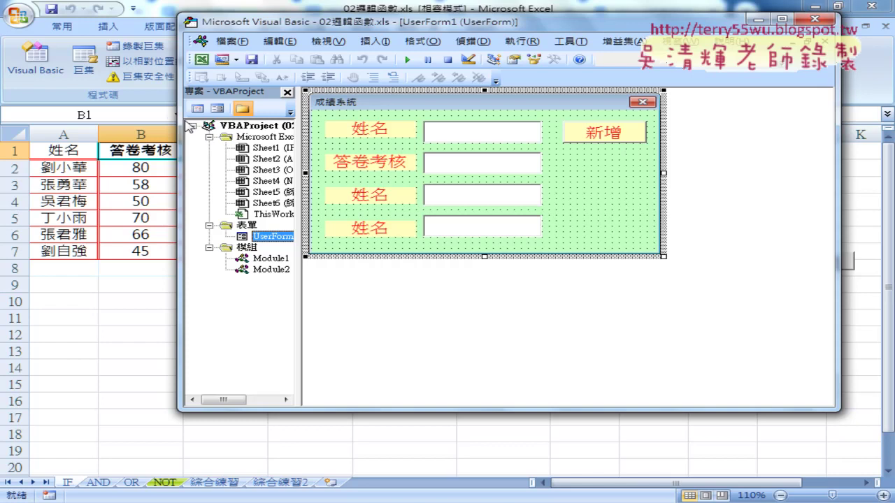
- Show UserForm1's Properties pane, dock it beneath the project tree, widen both panes, and show the toolbox
{"action": "left_click", "coordinate": [325, 44]}
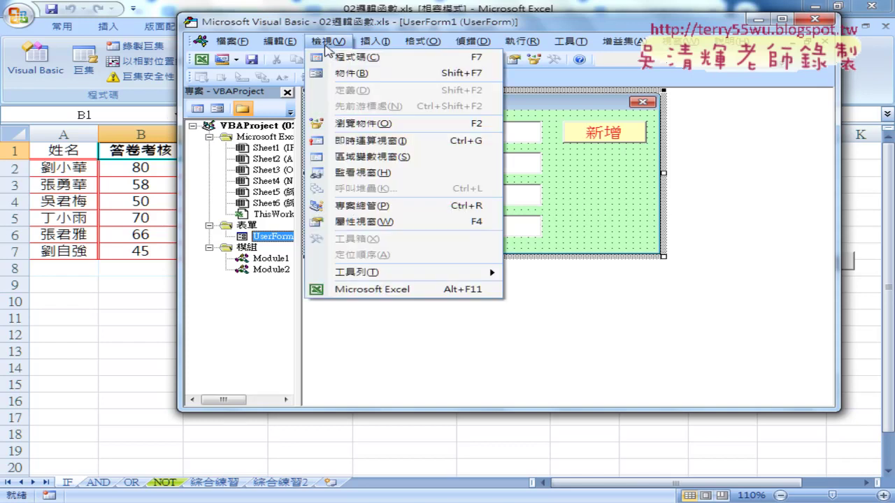
{"action": "left_click", "coordinate": [386, 225]}
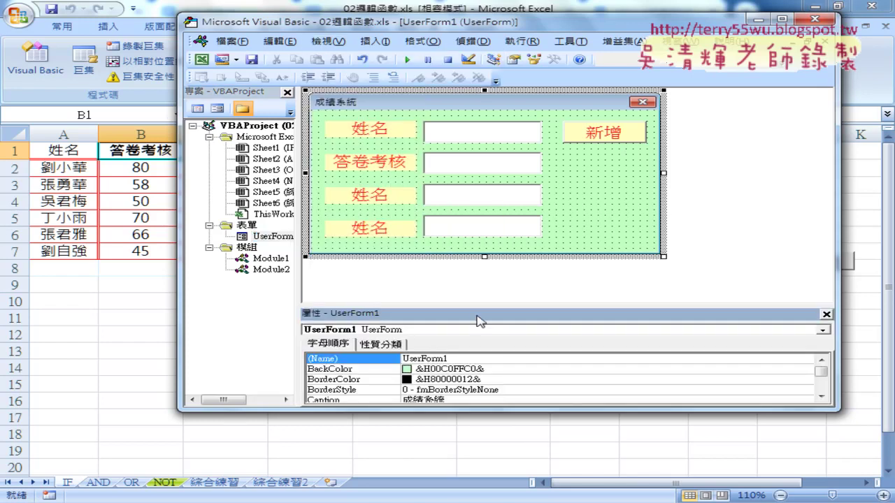
{"action": "left_click_drag", "start_coordinate": [252, 338], "coordinate": [179, 332]}
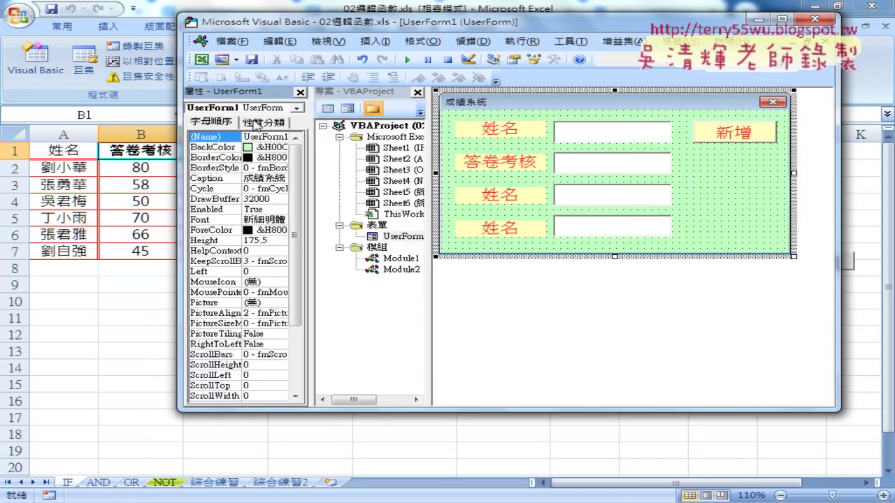
{"action": "left_click_drag", "start_coordinate": [250, 97], "coordinate": [177, 93]}
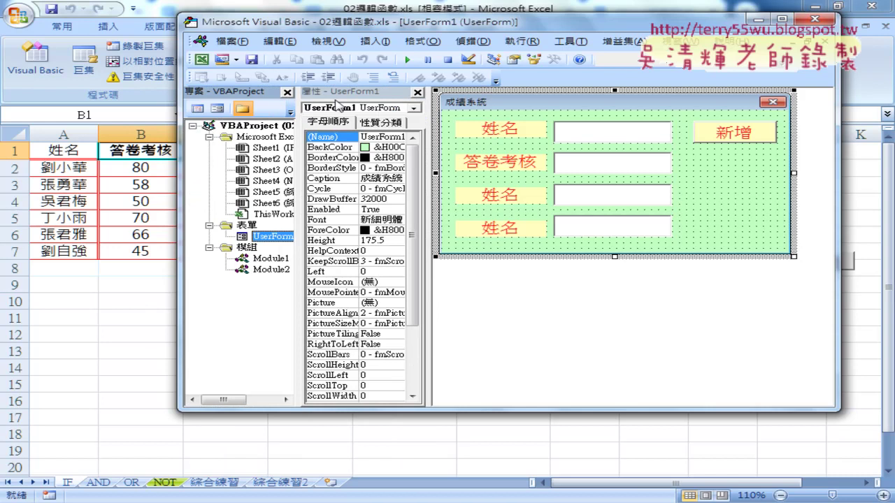
{"action": "left_click_drag", "start_coordinate": [338, 93], "coordinate": [237, 409]}
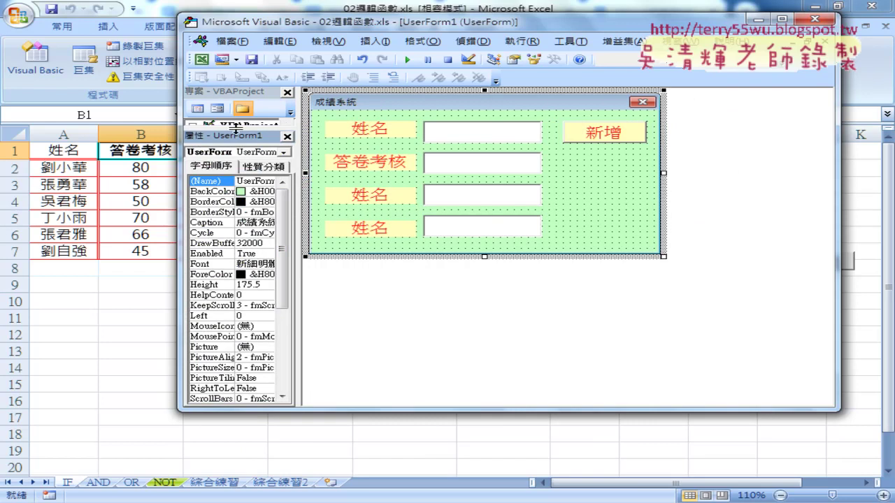
{"action": "left_click_drag", "start_coordinate": [236, 130], "coordinate": [239, 292]}
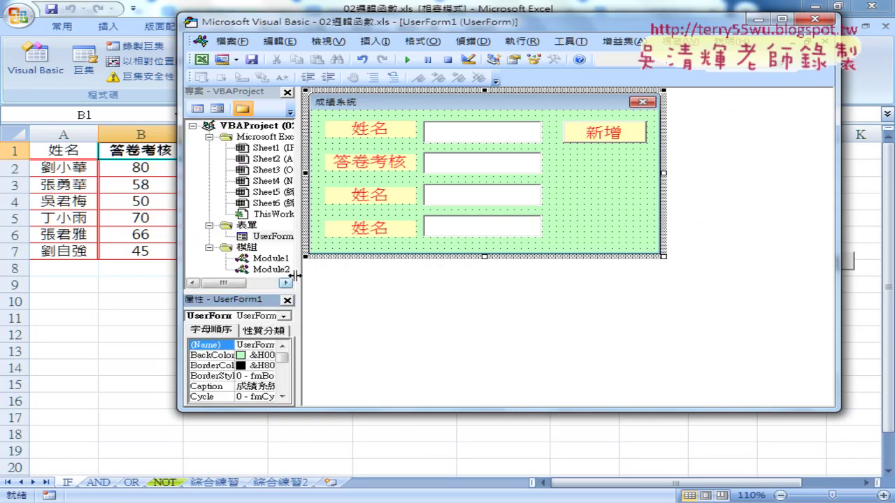
{"action": "left_click_drag", "start_coordinate": [297, 276], "coordinate": [330, 276]}
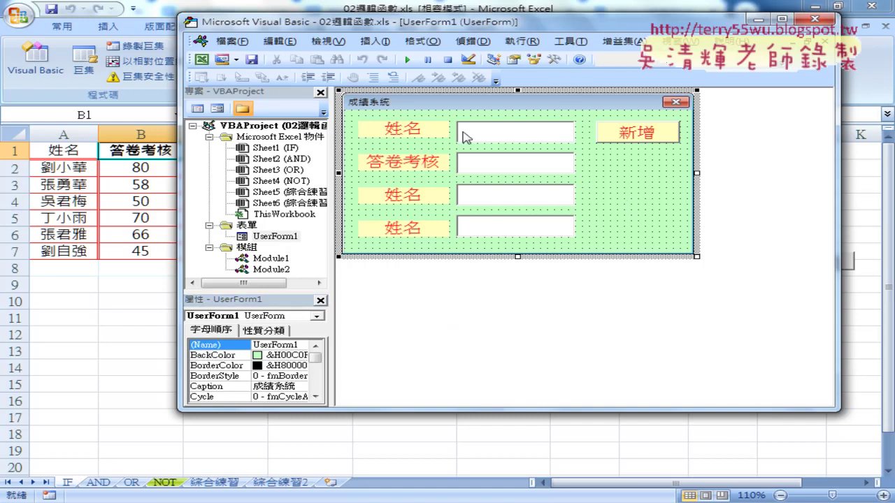
{"action": "left_click", "coordinate": [553, 60]}
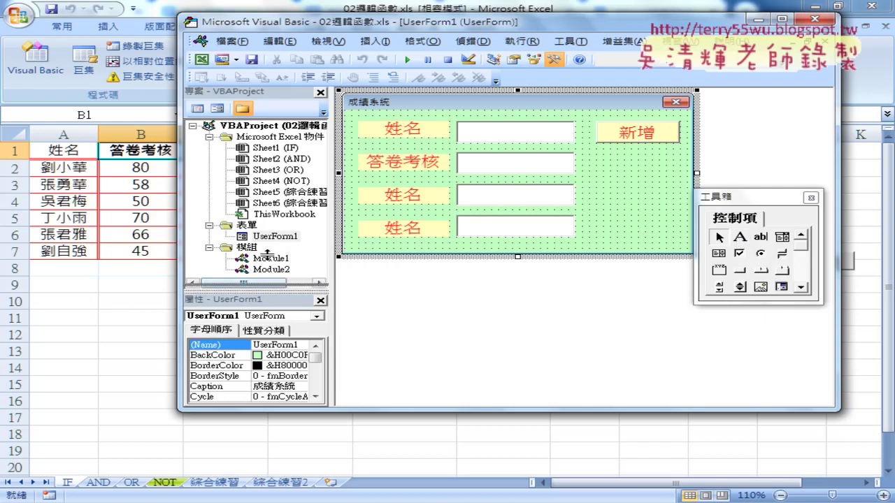
- Check Label1's Caption and Font (新細明體, 16) without changing them, then select all four labels
{"action": "left_click_drag", "start_coordinate": [266, 292], "coordinate": [266, 256]}
{"action": "left_click", "coordinate": [410, 134]}
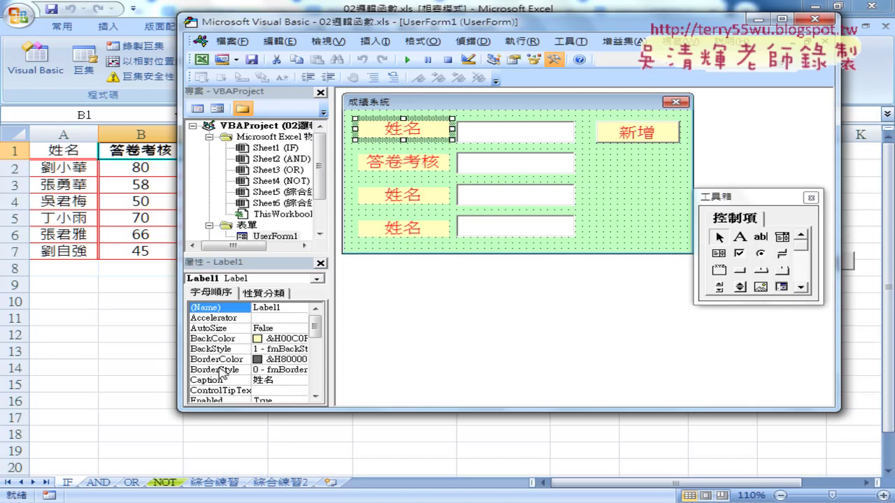
{"action": "left_click", "coordinate": [262, 381]}
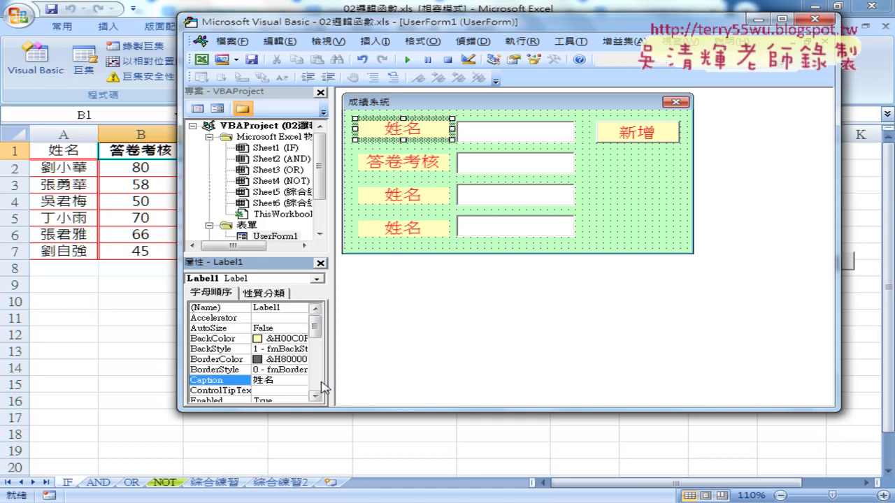
{"action": "left_click_drag", "start_coordinate": [277, 257], "coordinate": [277, 235]}
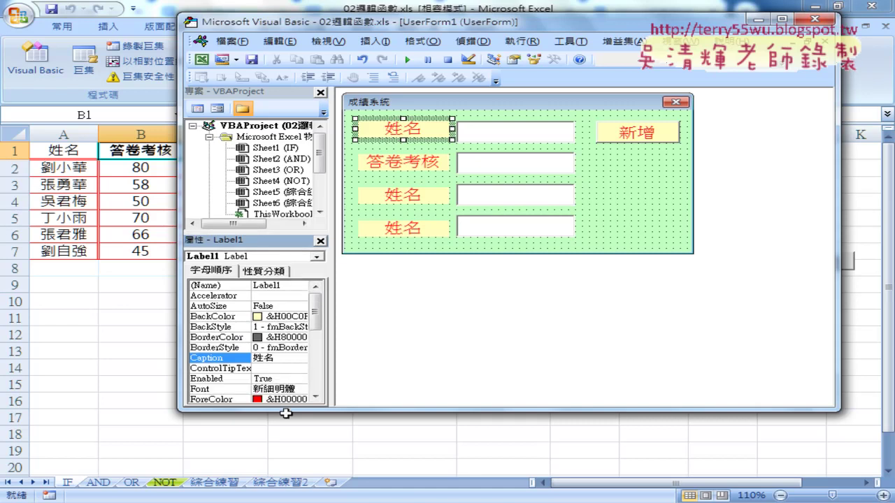
{"action": "left_click_drag", "start_coordinate": [286, 413], "coordinate": [288, 478]}
{"action": "left_click", "coordinate": [275, 418]}
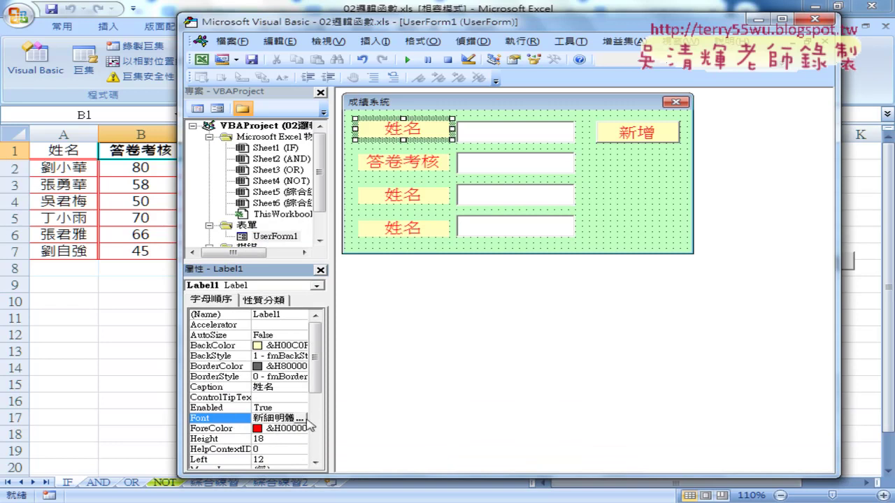
{"action": "left_click", "coordinate": [302, 419]}
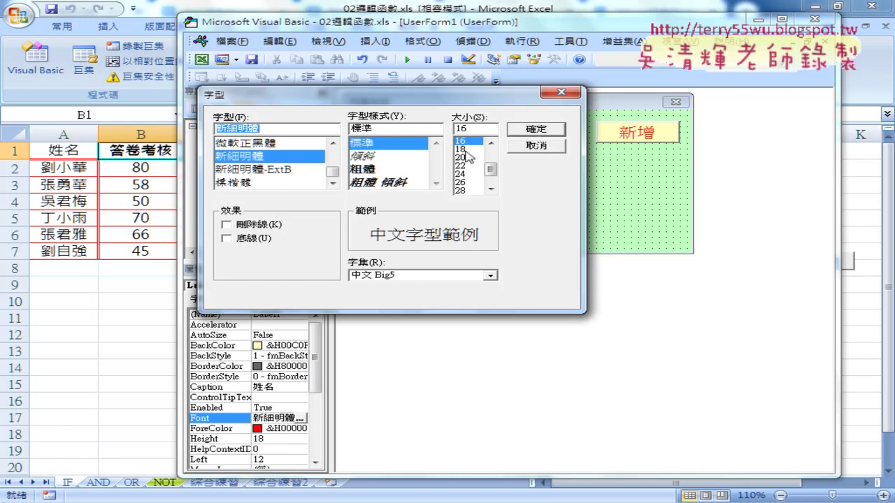
{"action": "left_click", "coordinate": [531, 146]}
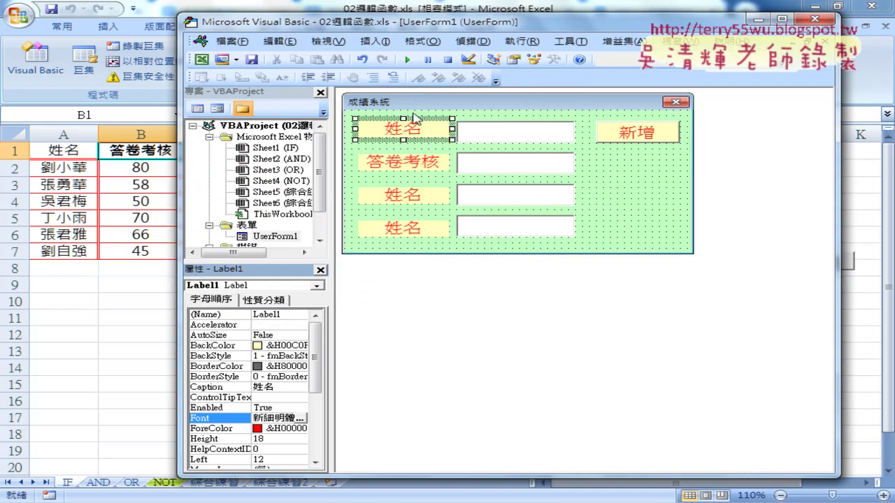
{"action": "left_click_drag", "start_coordinate": [413, 113], "coordinate": [403, 242]}
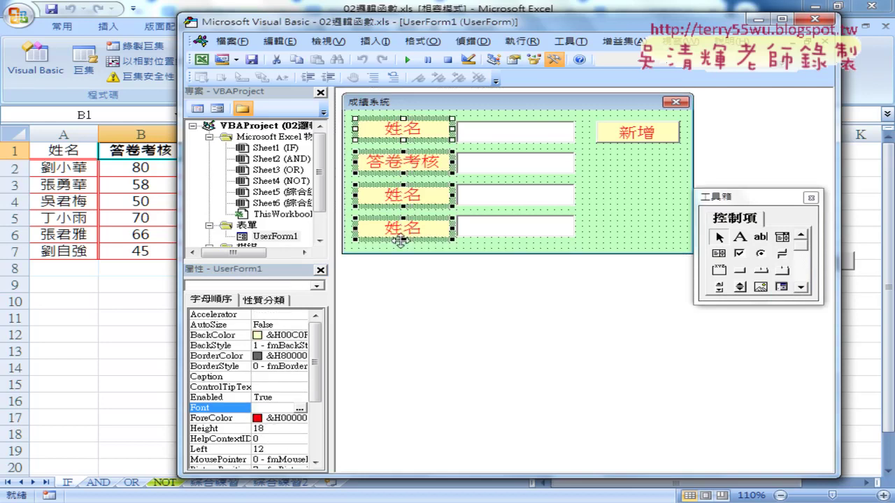
- Apply Format > Align > Lefts and Vertical Spacing > Make Equal to the four selected labels
{"action": "left_click", "coordinate": [415, 42]}
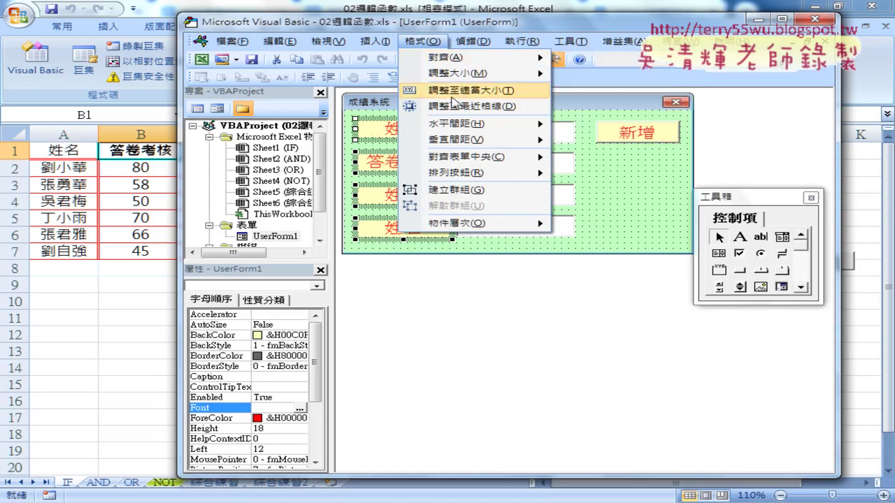
{"action": "mouse_move", "coordinate": [447, 57]}
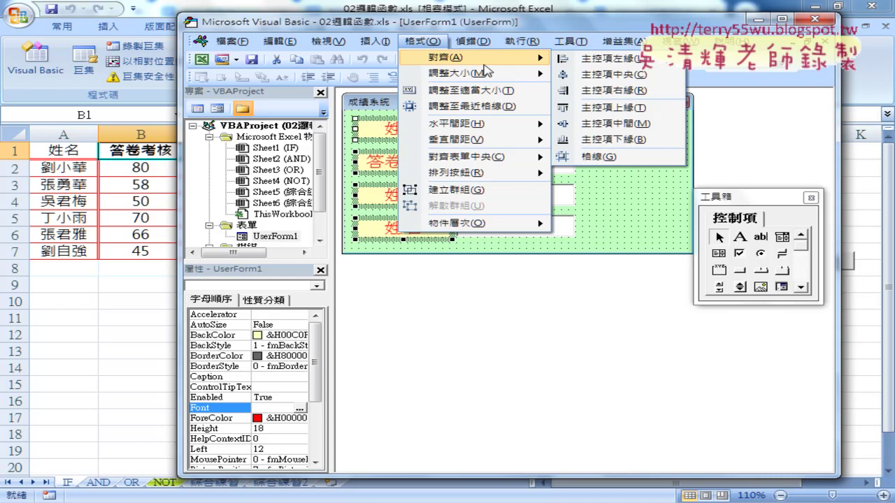
{"action": "left_click", "coordinate": [373, 39]}
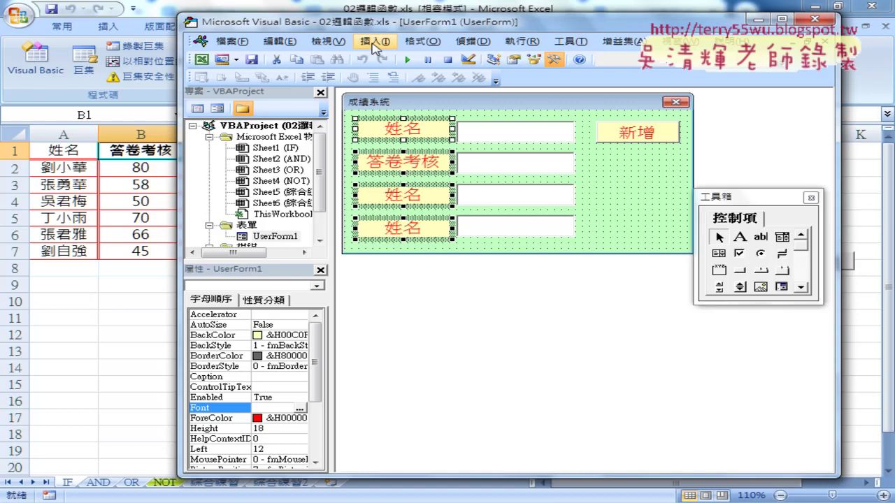
{"action": "left_click", "coordinate": [414, 43]}
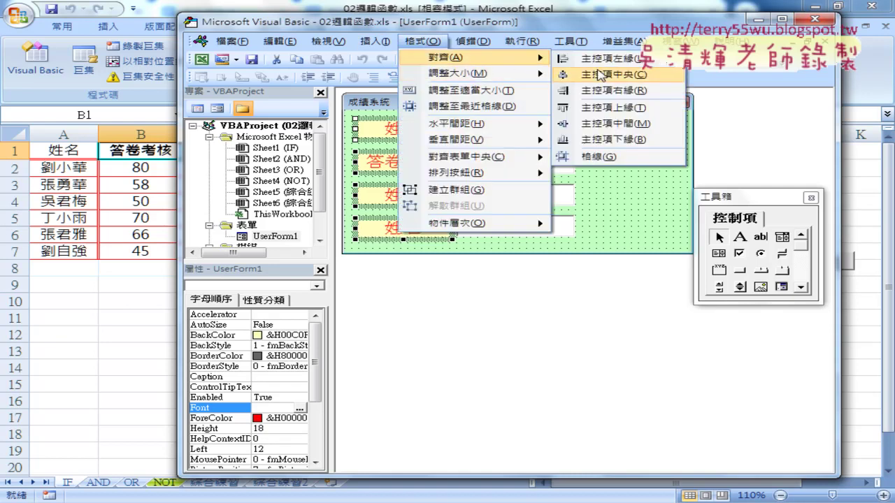
{"action": "mouse_move", "coordinate": [468, 56]}
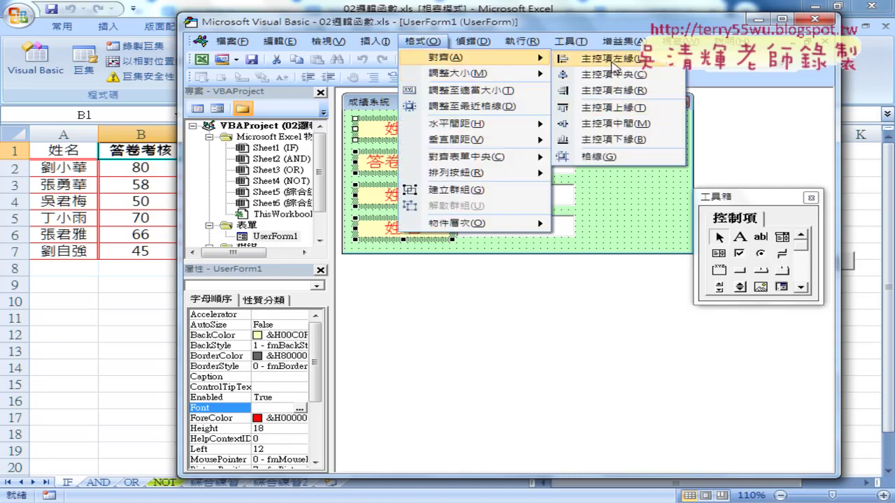
{"action": "left_click", "coordinate": [610, 60]}
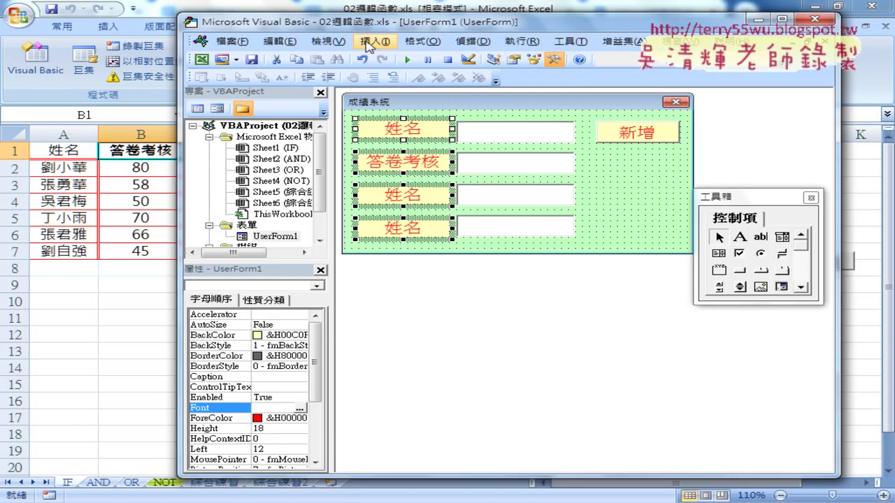
{"action": "left_click", "coordinate": [328, 41]}
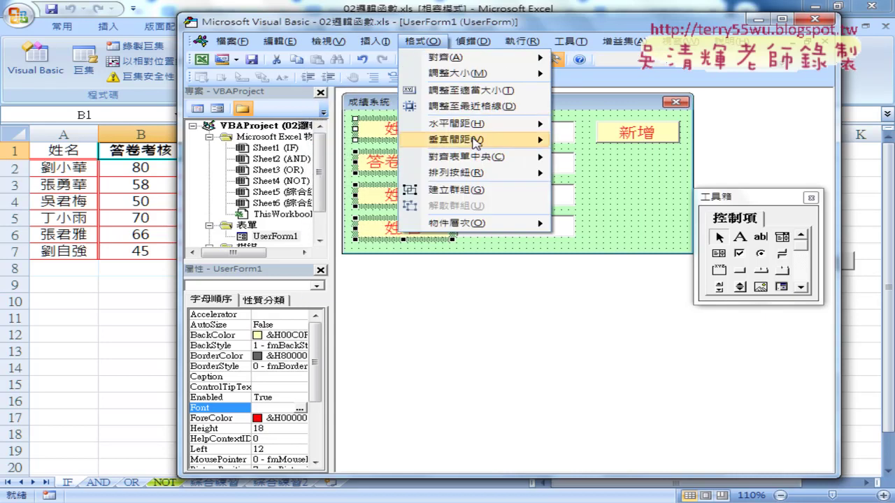
{"action": "mouse_move", "coordinate": [456, 140]}
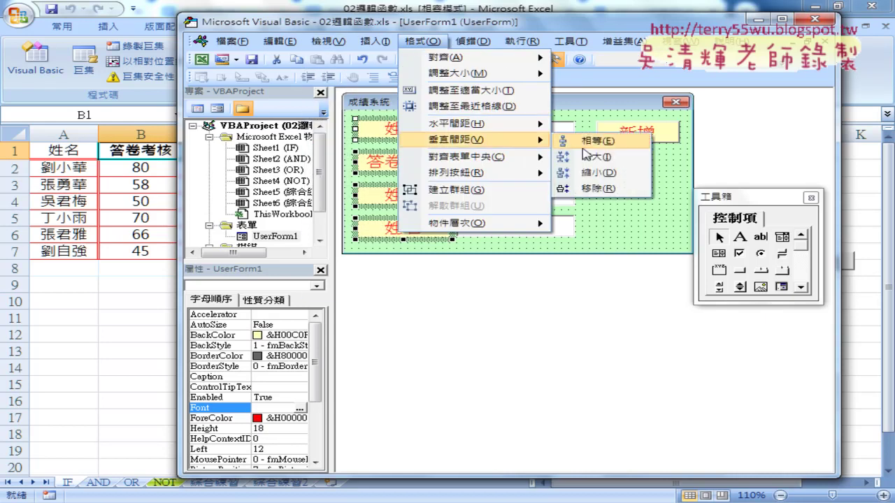
{"action": "left_click", "coordinate": [583, 146]}
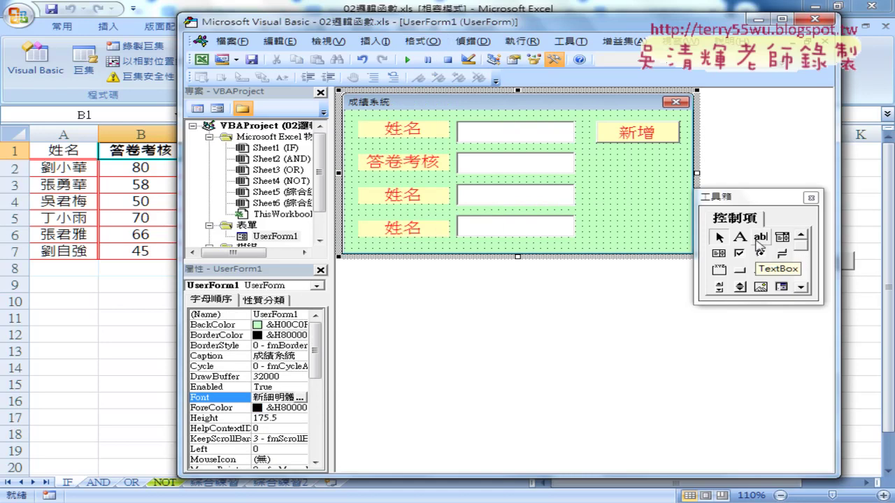
{"action": "left_click", "coordinate": [504, 131]}
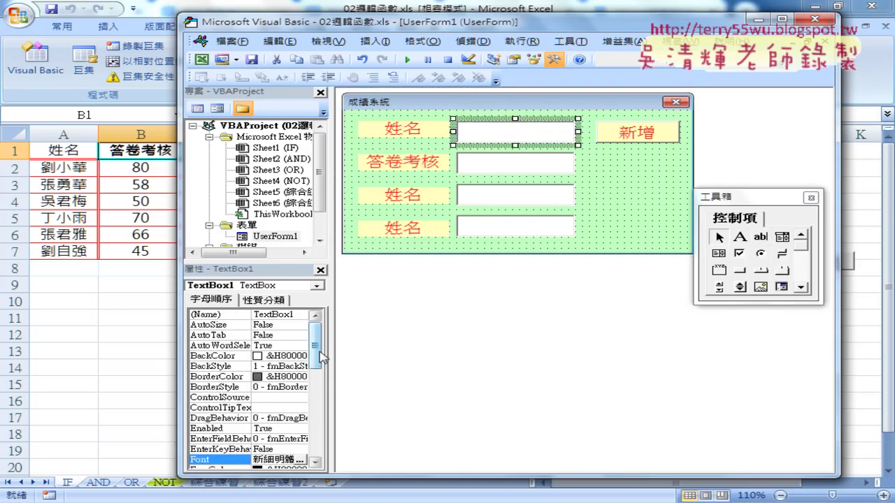
{"action": "left_click", "coordinate": [301, 460]}
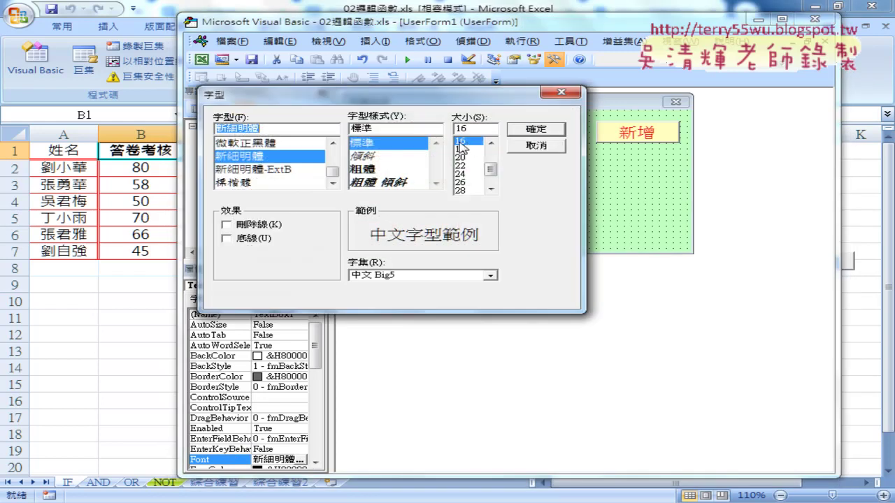
{"action": "left_click", "coordinate": [522, 148]}
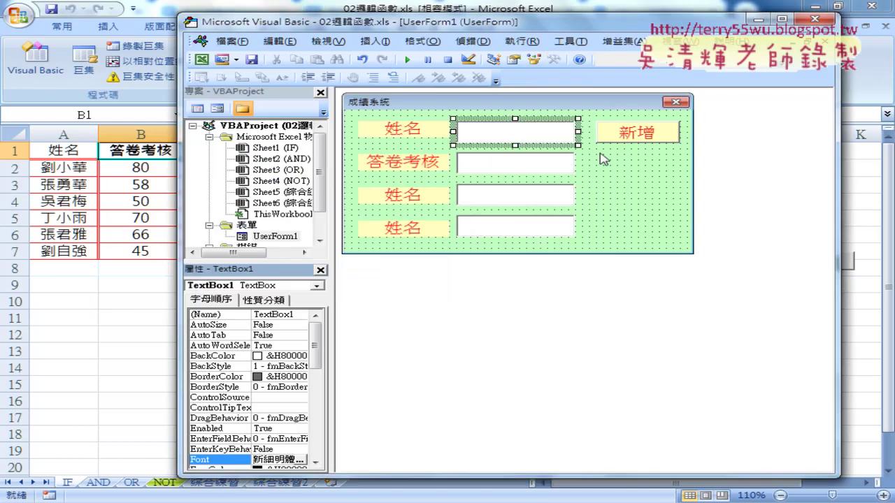
{"action": "left_click", "coordinate": [632, 144]}
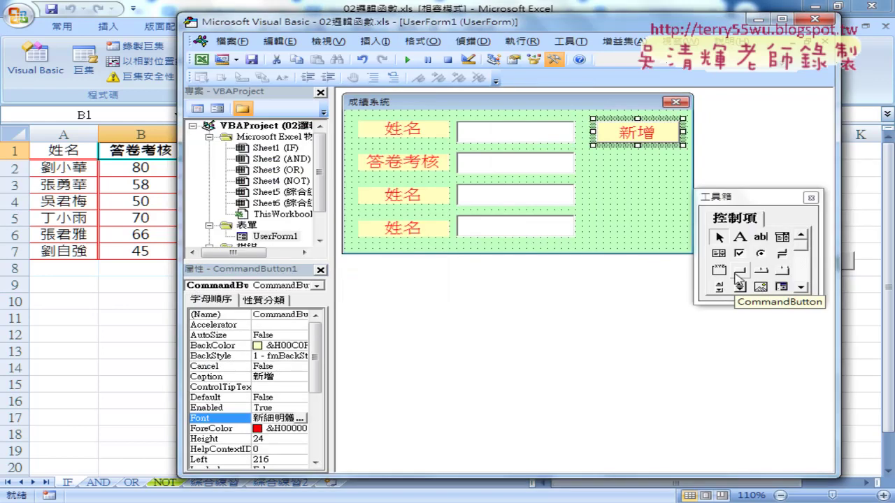
{"action": "left_click", "coordinate": [216, 377]}
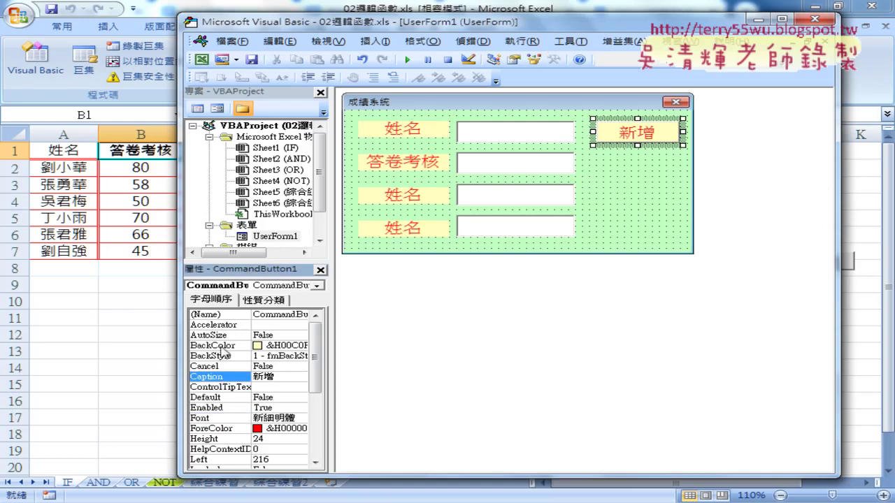
{"action": "left_click", "coordinate": [224, 346]}
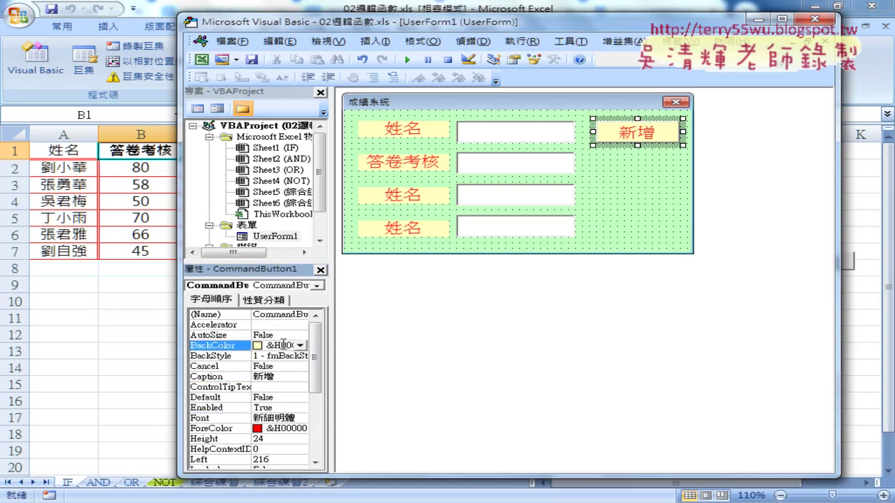
{"action": "left_click", "coordinate": [215, 430]}
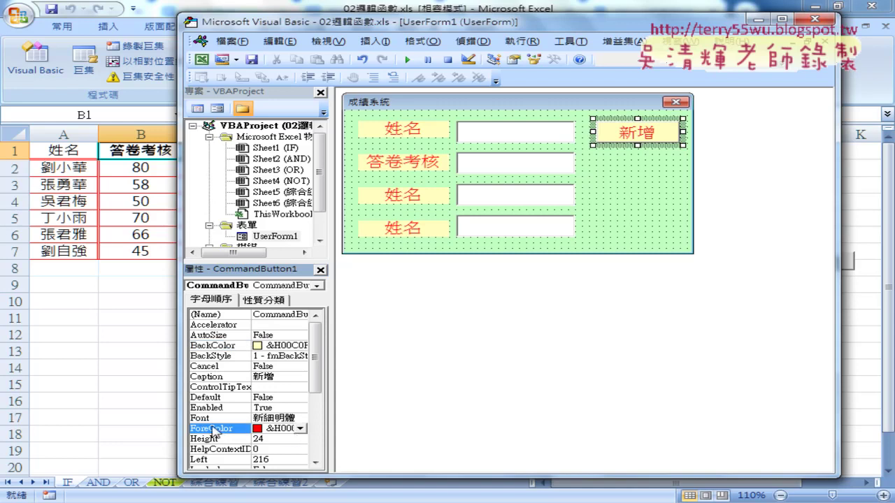
{"action": "left_click", "coordinate": [217, 420]}
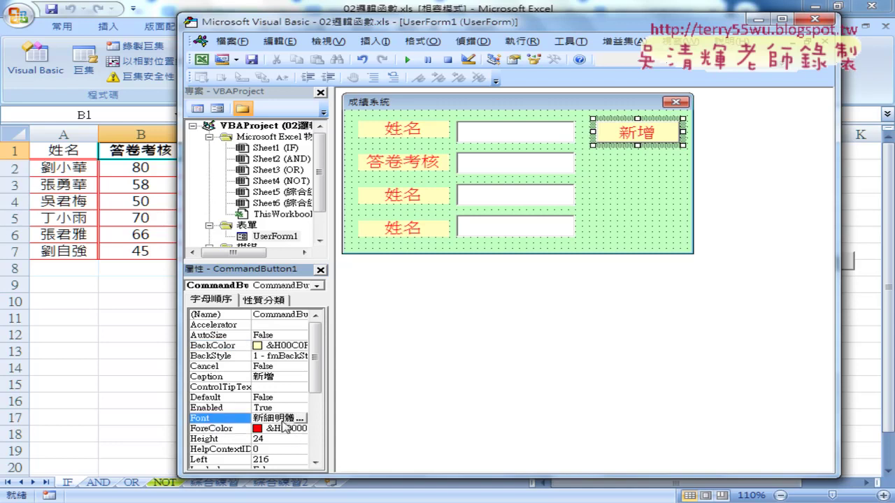
{"action": "left_click", "coordinate": [301, 418]}
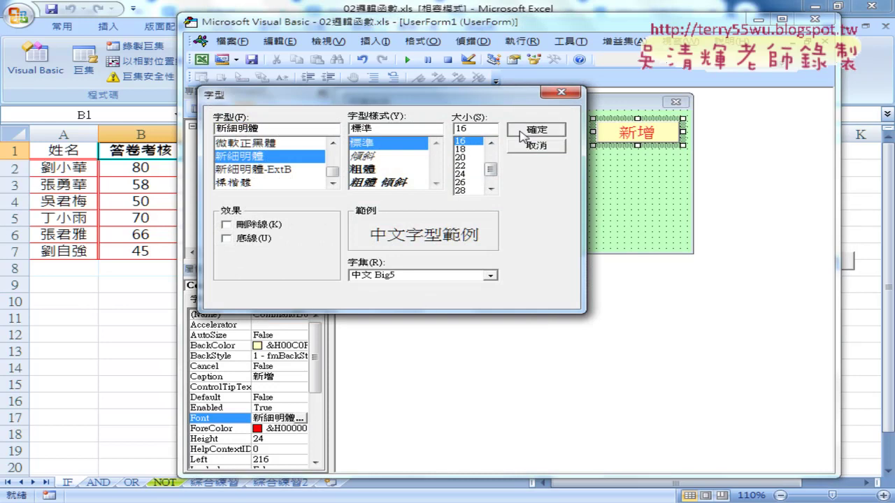
{"action": "left_click", "coordinate": [521, 134]}
{"action": "left_click", "coordinate": [601, 225]}
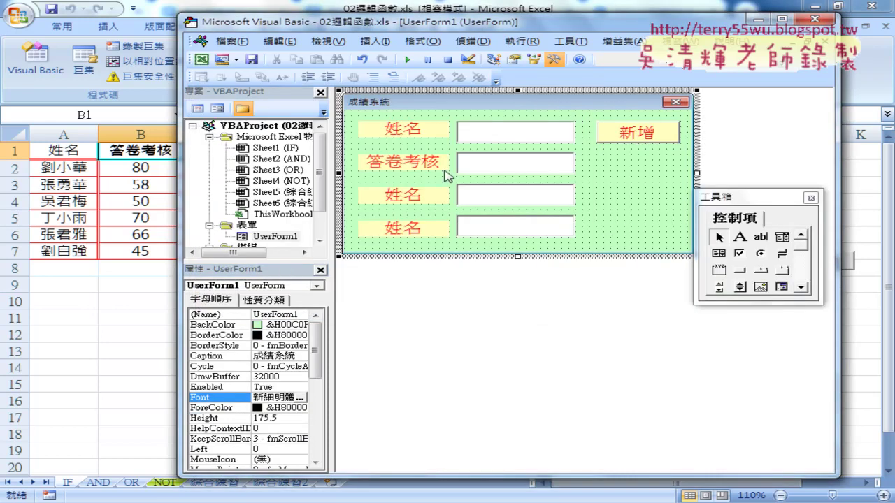
- Move the toolbox out of the way, reselect the UserForm, and run 成績系統 as a live dialog
{"action": "mouse_move", "coordinate": [740, 199]}
{"action": "left_mouse_down"}
{"action": "mouse_move", "coordinate": [766, 148]}
{"action": "mouse_move", "coordinate": [766, 104]}
{"action": "left_mouse_up"}
{"action": "mouse_move", "coordinate": [696, 256]}
{"action": "left_mouse_down"}
{"action": "mouse_move", "coordinate": [697, 284]}
{"action": "mouse_move", "coordinate": [699, 257]}
{"action": "left_mouse_up"}
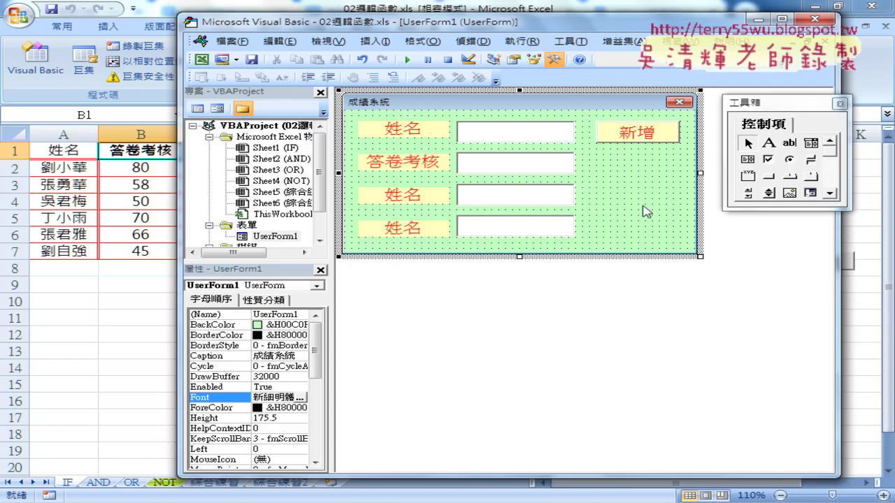
{"action": "left_click", "coordinate": [633, 139]}
{"action": "left_click", "coordinate": [631, 205]}
{"action": "left_click", "coordinate": [407, 63]}
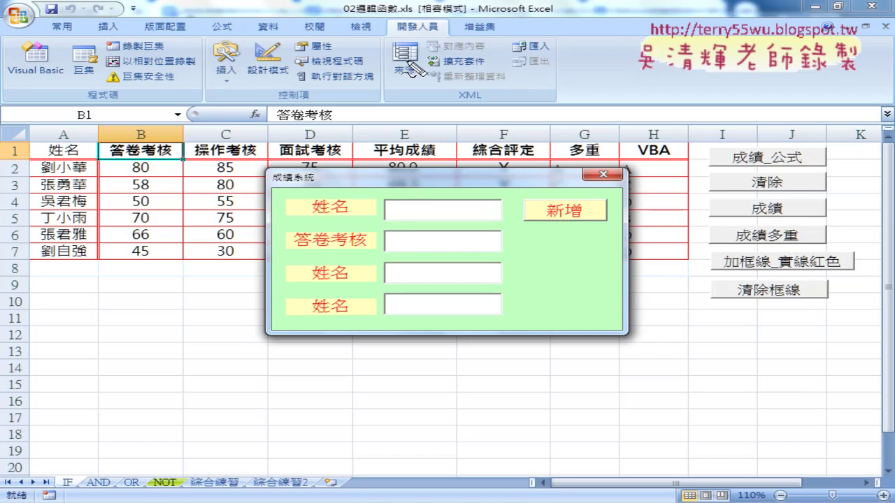
{"action": "left_click_drag", "start_coordinate": [711, 306], "coordinate": [718, 334]}
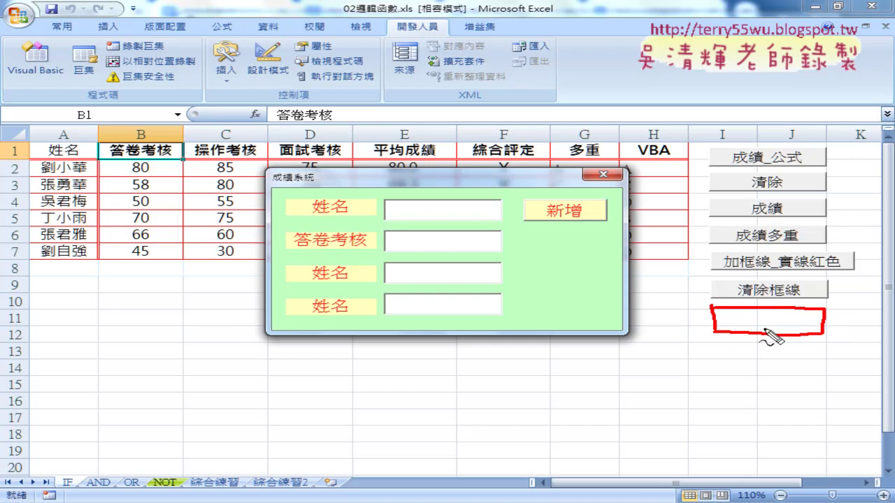
{"action": "left_click_drag", "start_coordinate": [769, 325], "coordinate": [781, 376]}
{"action": "left_click_drag", "start_coordinate": [755, 341], "coordinate": [789, 332]}
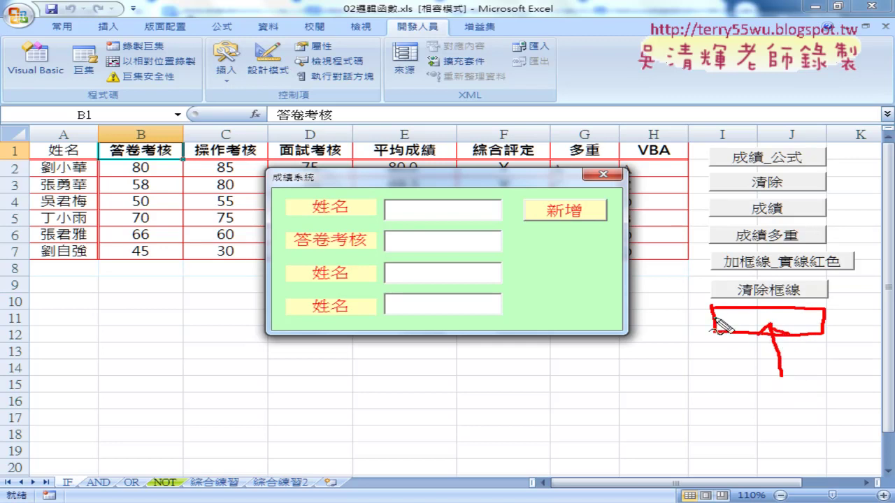
{"action": "mouse_move", "coordinate": [713, 316]}
{"action": "left_mouse_down"}
{"action": "mouse_move", "coordinate": [630, 302]}
{"action": "mouse_move", "coordinate": [647, 316]}
{"action": "left_mouse_up"}
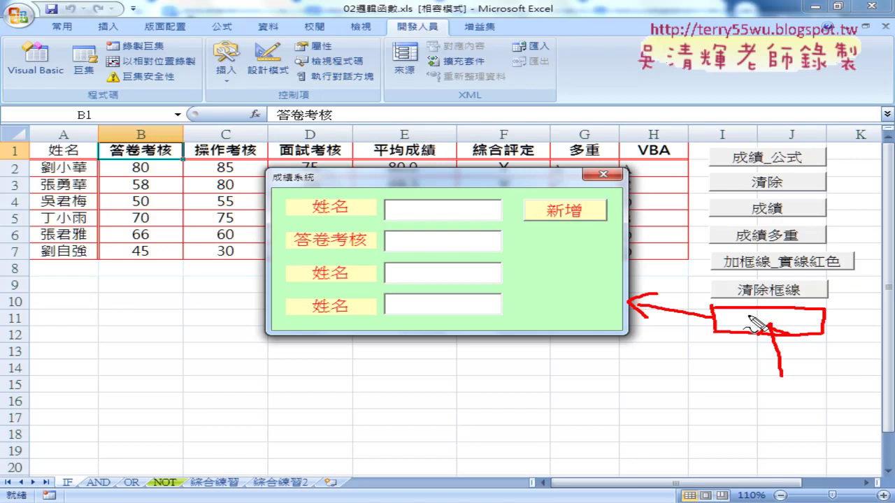
{"action": "key", "text": "Escape"}
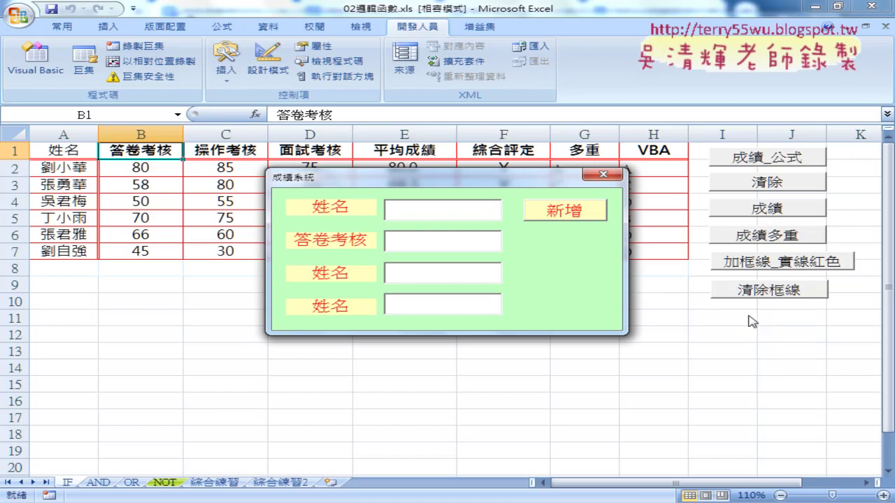
- Close the running form and open Module1's code with its border macros
{"action": "left_click", "coordinate": [603, 174]}
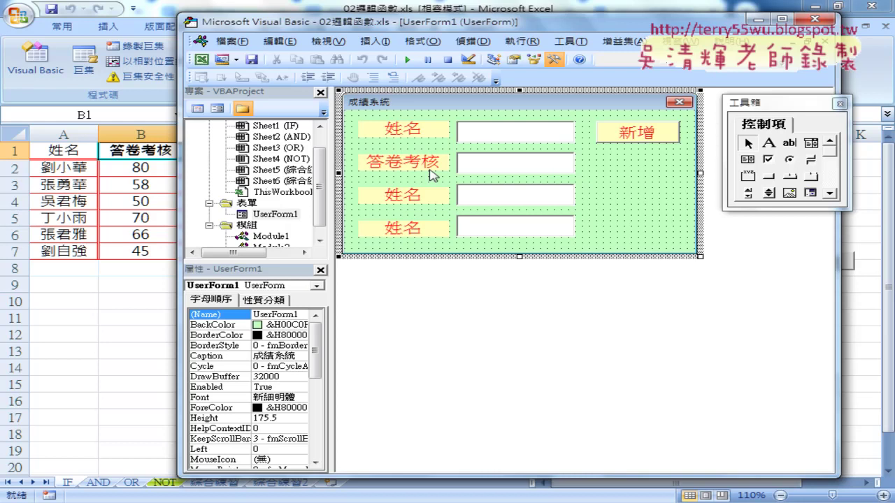
{"action": "left_click", "coordinate": [319, 240]}
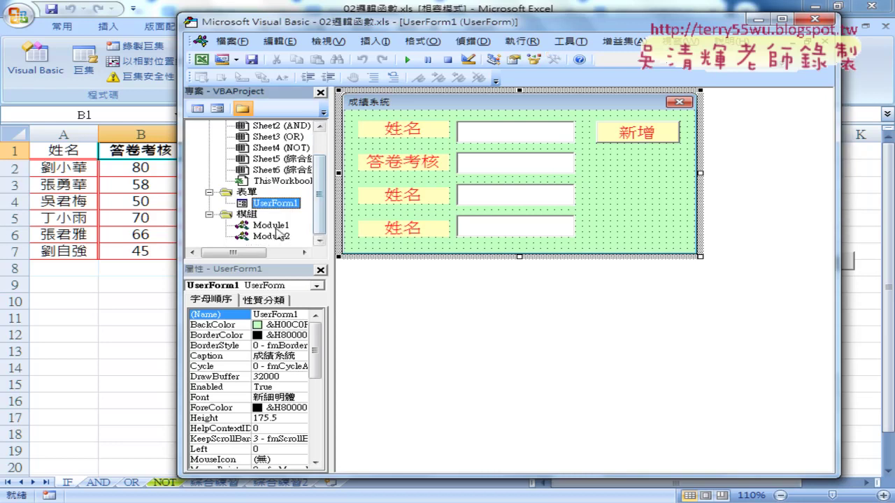
{"action": "double_click", "coordinate": [281, 237]}
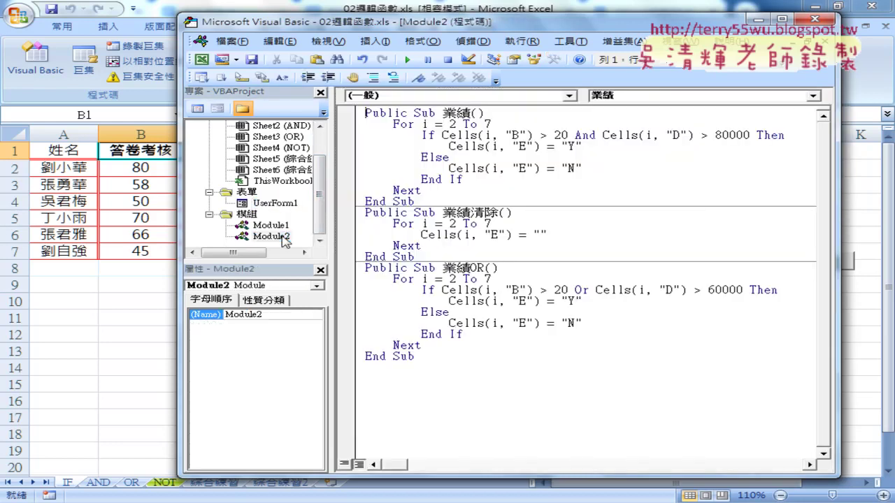
{"action": "double_click", "coordinate": [265, 227]}
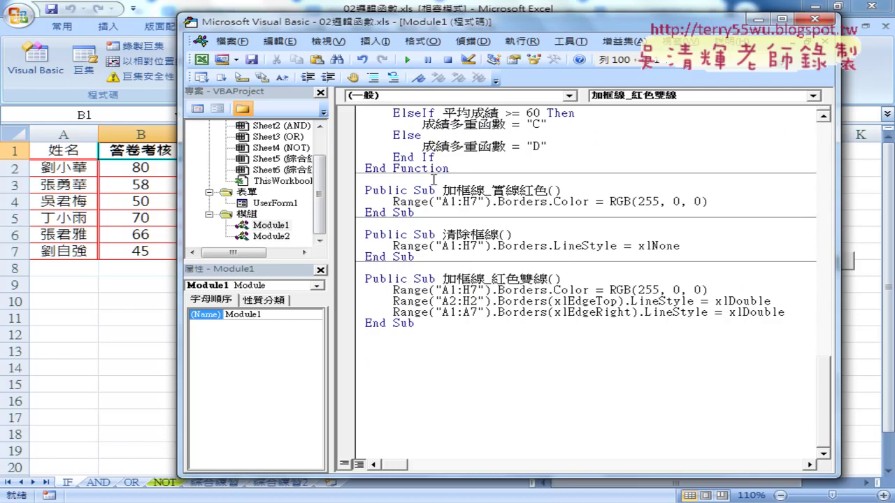
{"action": "left_click", "coordinate": [375, 40]}
- Insert a Public Sub procedure named 啟動表單 into Module1
{"action": "left_click", "coordinate": [378, 60]}
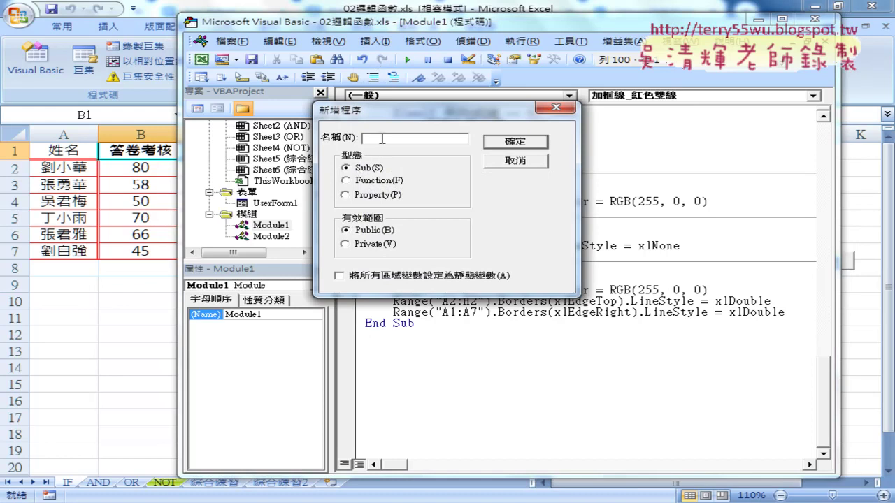
{"action": "type", "text": "啟"}
{"action": "type", "text": "動表"}
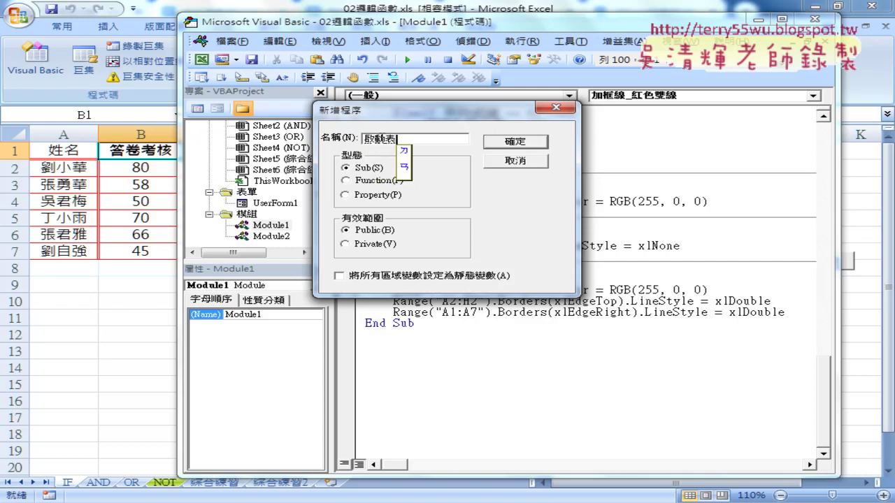
{"action": "type", "text": "單"}
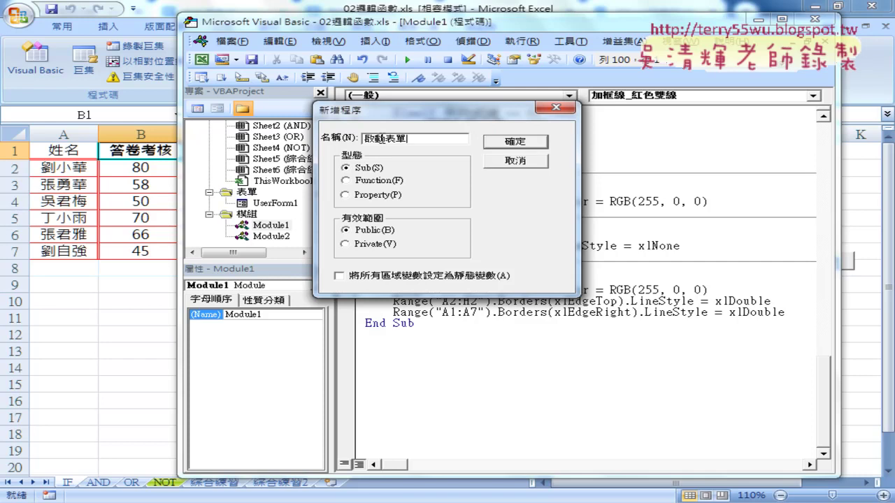
{"action": "left_click", "coordinate": [533, 143]}
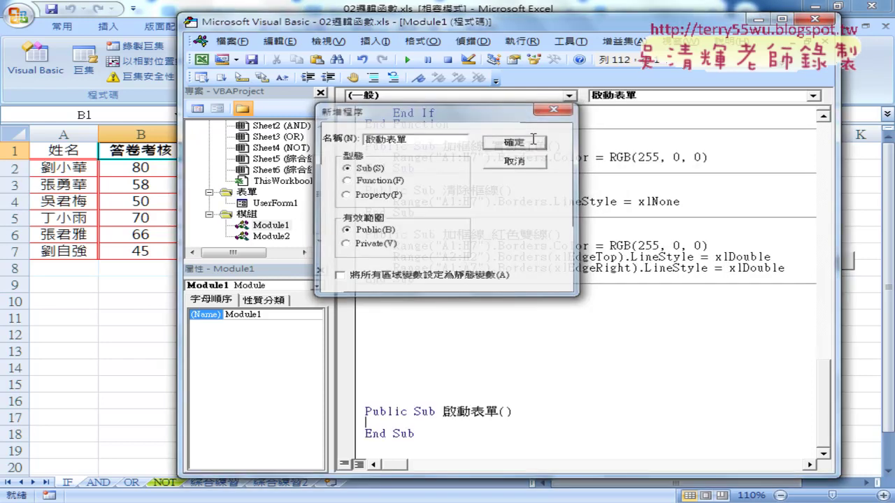
{"action": "left_click_drag", "start_coordinate": [380, 294], "coordinate": [386, 396]}
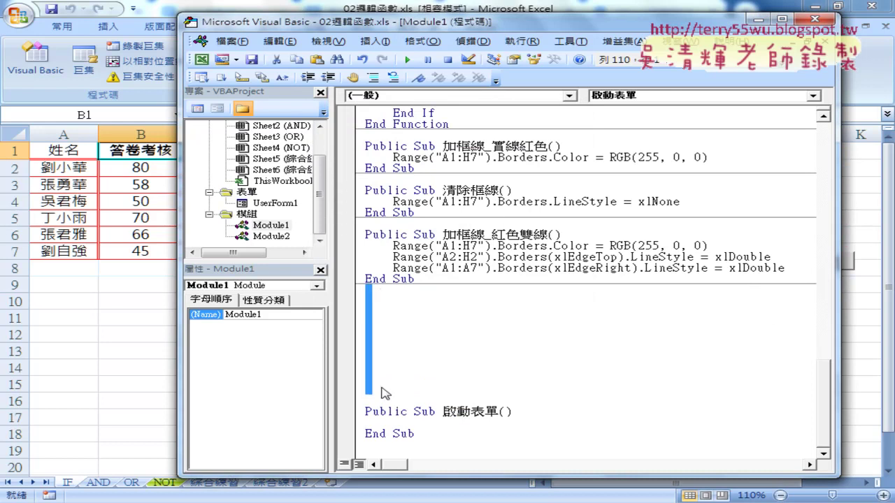
- Delete the extra blank lines and confirm the form's name is UserForm1
{"action": "key", "text": "Delete"}
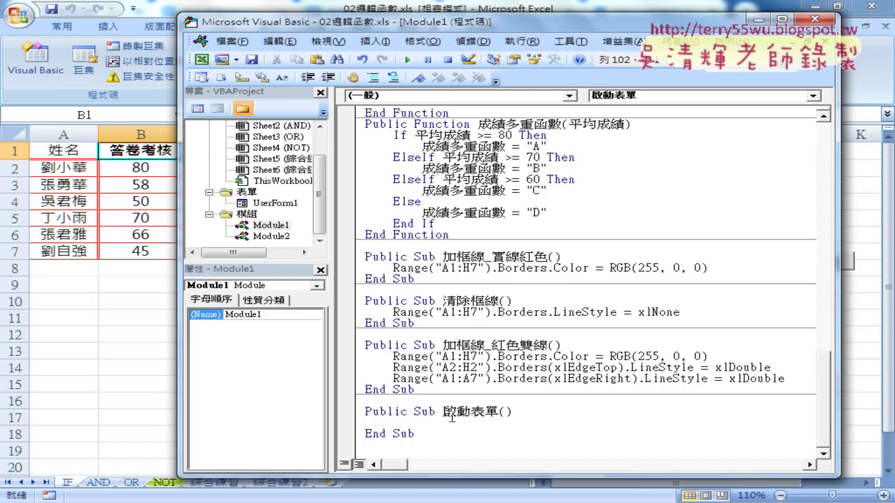
{"action": "left_click", "coordinate": [288, 205]}
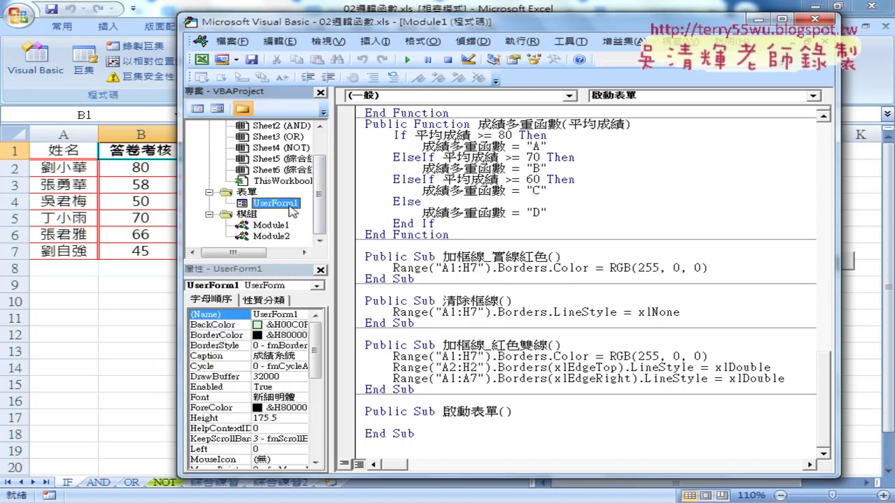
{"action": "left_click", "coordinate": [387, 422]}
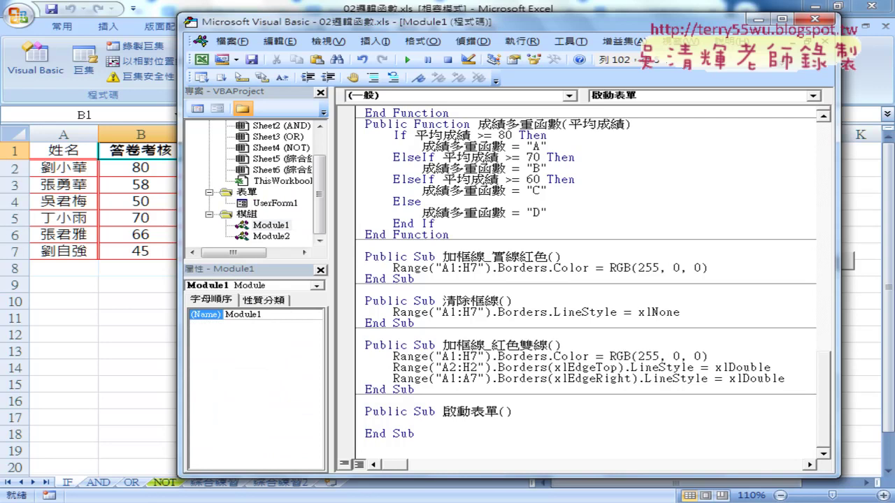
{"action": "left_click", "coordinate": [277, 203]}
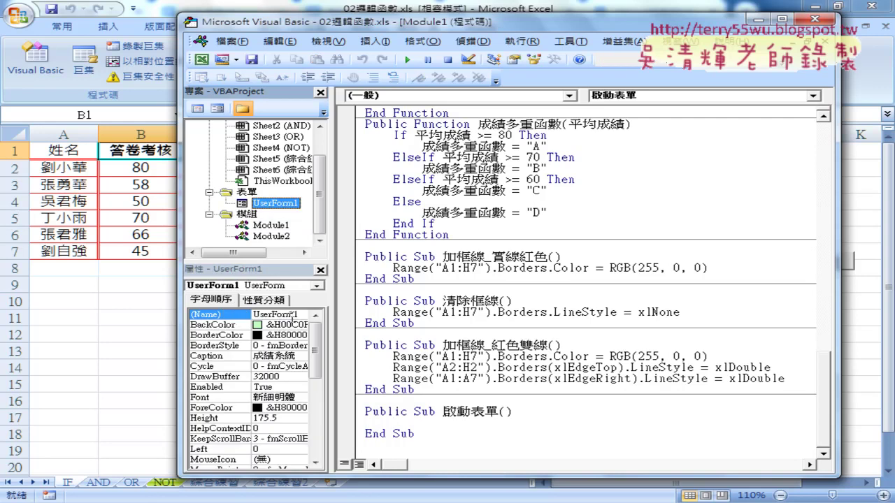
{"action": "left_click", "coordinate": [292, 316]}
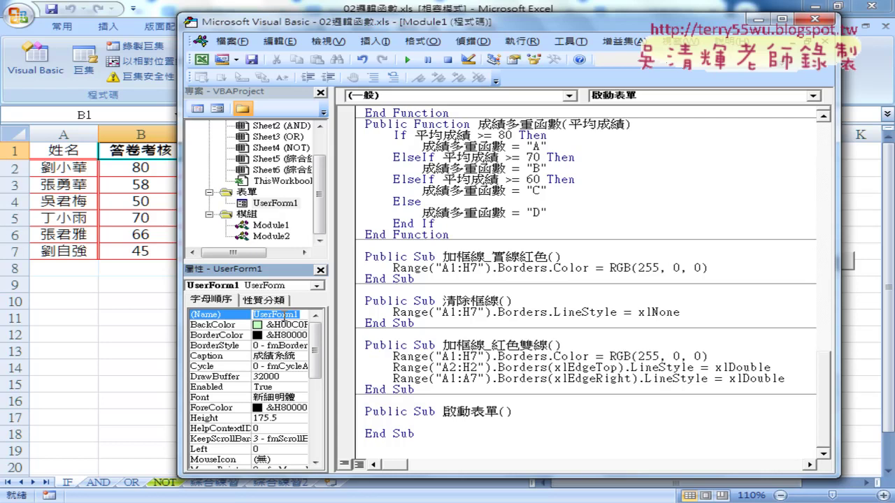
- Write UserForm1.Show as the body of the 啟動表單 macro
{"action": "left_click", "coordinate": [411, 424]}
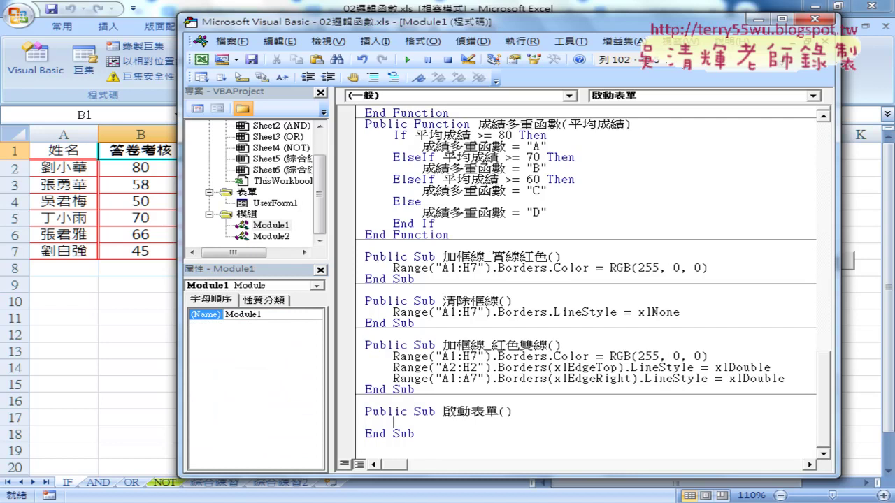
{"action": "type", "text": "UserForm1"}
{"action": "type", "text": "."}
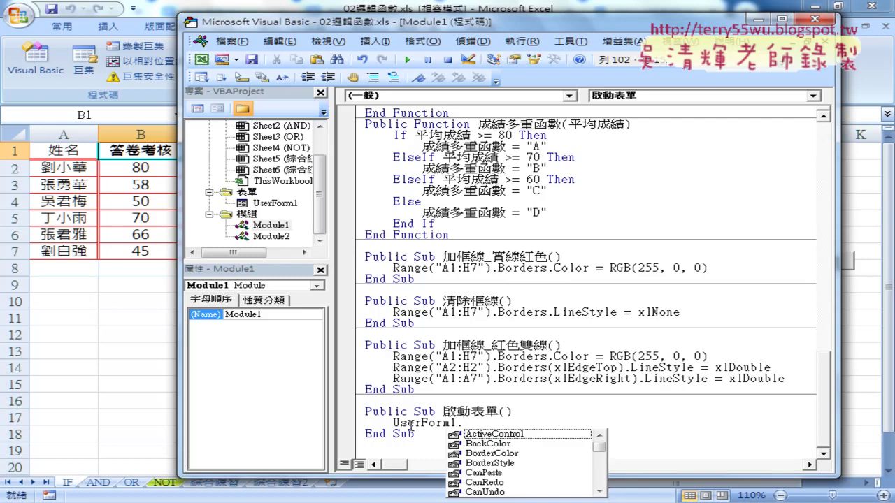
{"action": "type", "text": "s"}
{"action": "key", "text": "BackSpace"}
{"action": "type", "text": "sh"}
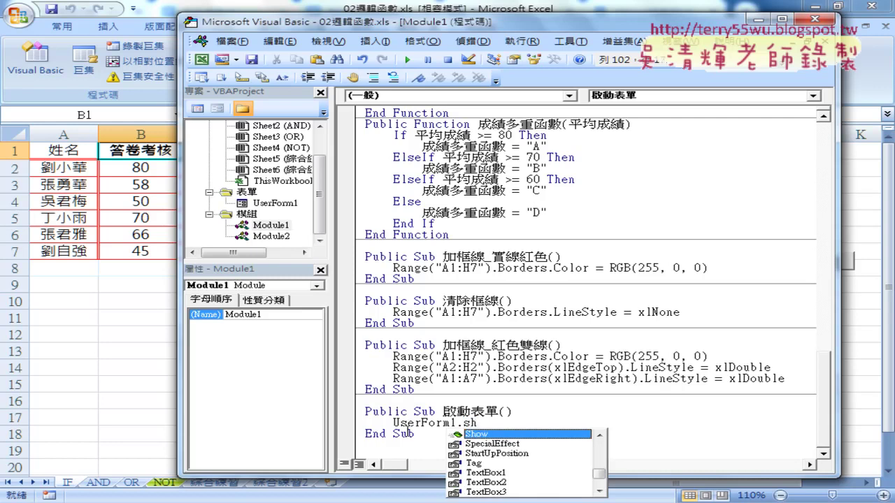
{"action": "double_click", "coordinate": [486, 434]}
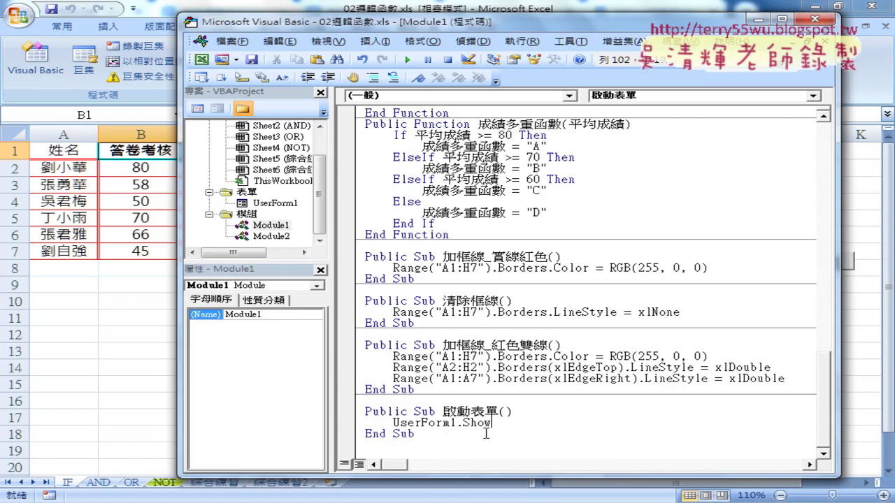
{"action": "left_click", "coordinate": [507, 446]}
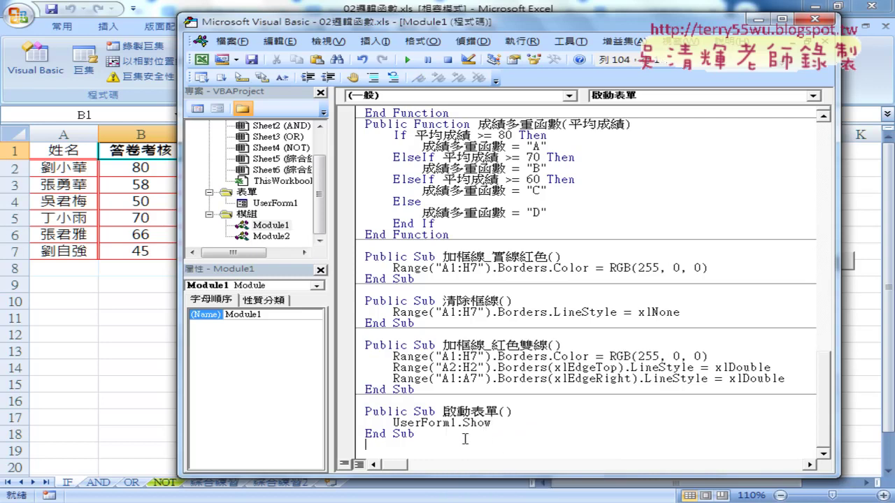
{"action": "left_click_drag", "start_coordinate": [447, 433], "coordinate": [365, 407]}
{"action": "left_click", "coordinate": [425, 422]}
- Run the macro to check the 成績系統 form opens, then close it
{"action": "left_click", "coordinate": [407, 60]}
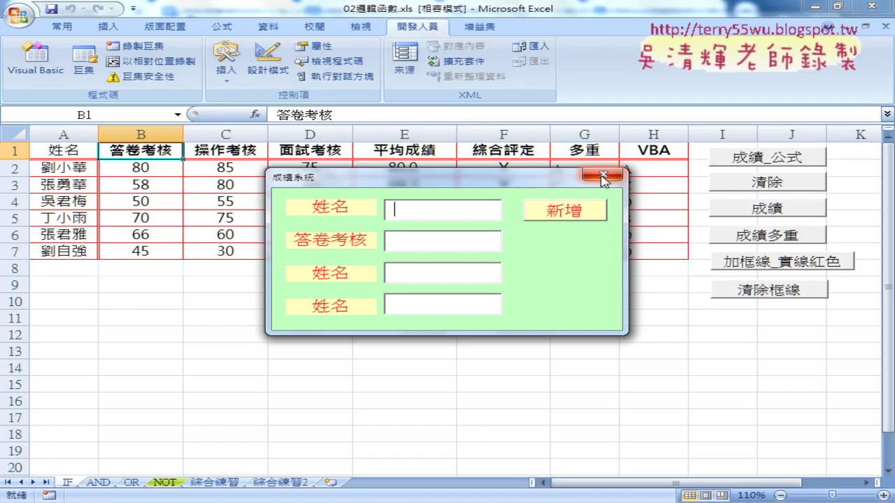
{"action": "left_click", "coordinate": [602, 174]}
{"action": "left_click", "coordinate": [867, 340]}
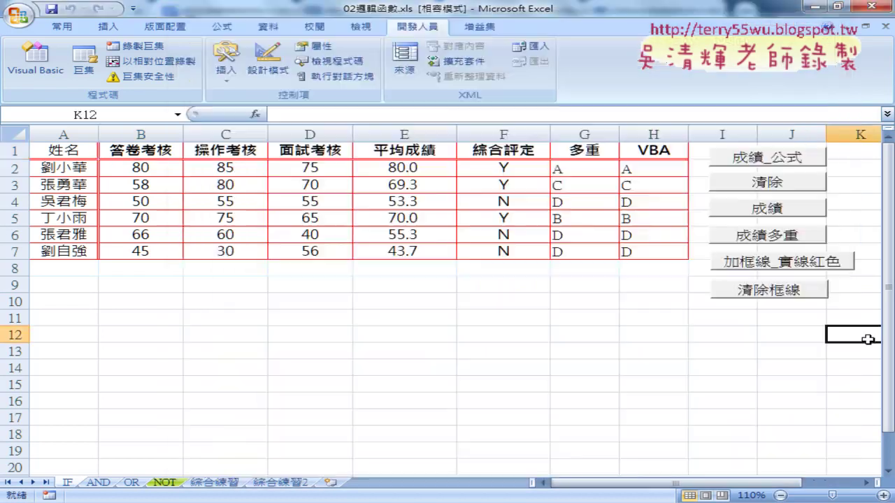
- Copy the 清除框線 button and place the duplicate at row 11
{"action": "right_click", "coordinate": [776, 295]}
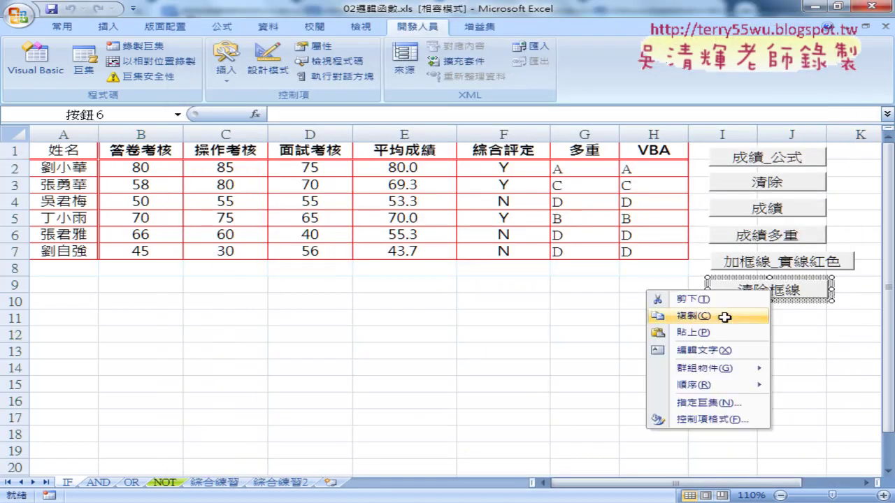
{"action": "left_click", "coordinate": [696, 315]}
{"action": "left_click", "coordinate": [705, 306]}
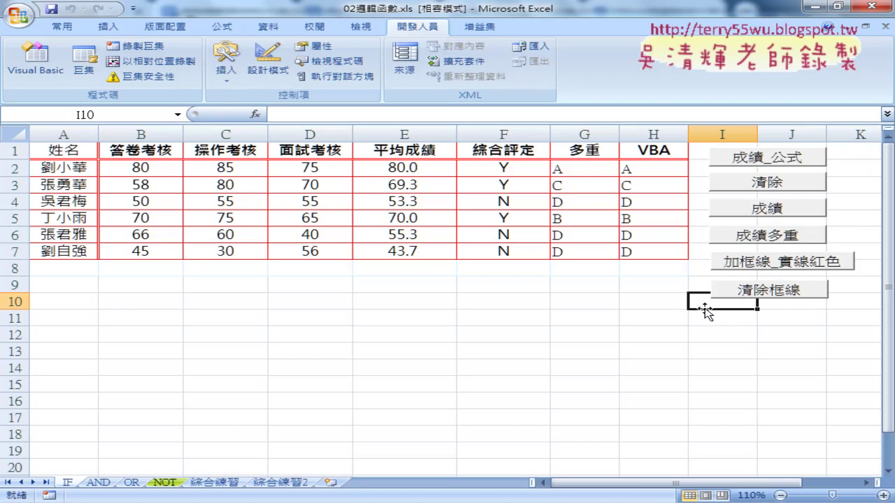
{"action": "key", "text": "ctrl+v"}
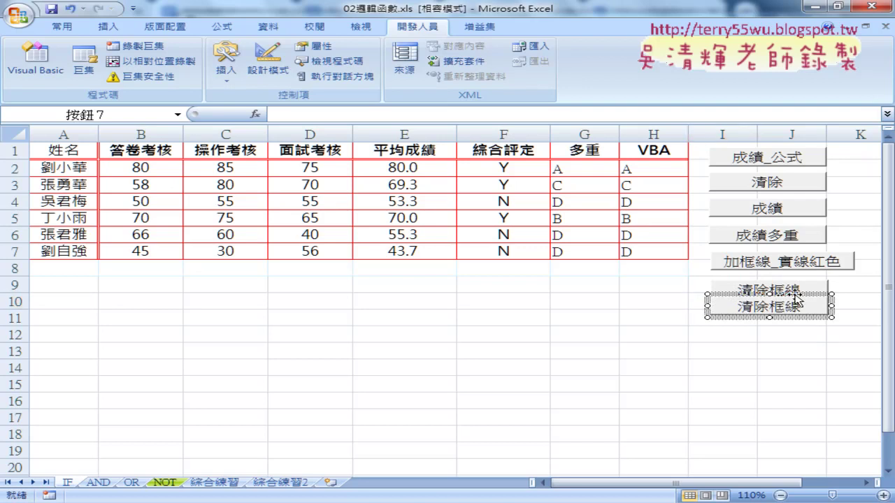
{"action": "left_click_drag", "start_coordinate": [796, 299], "coordinate": [794, 316]}
{"action": "left_click", "coordinate": [797, 367]}
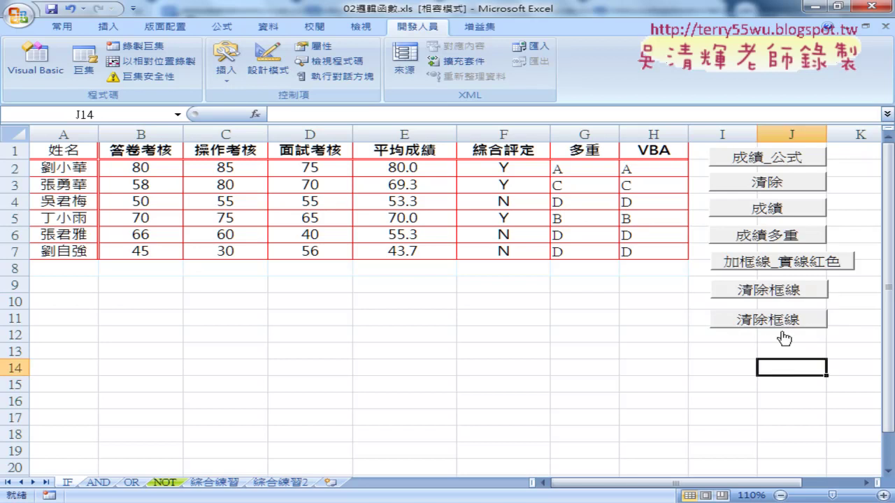
- Assign the 啟動表單 macro to the duplicate button
{"action": "right_click", "coordinate": [783, 320]}
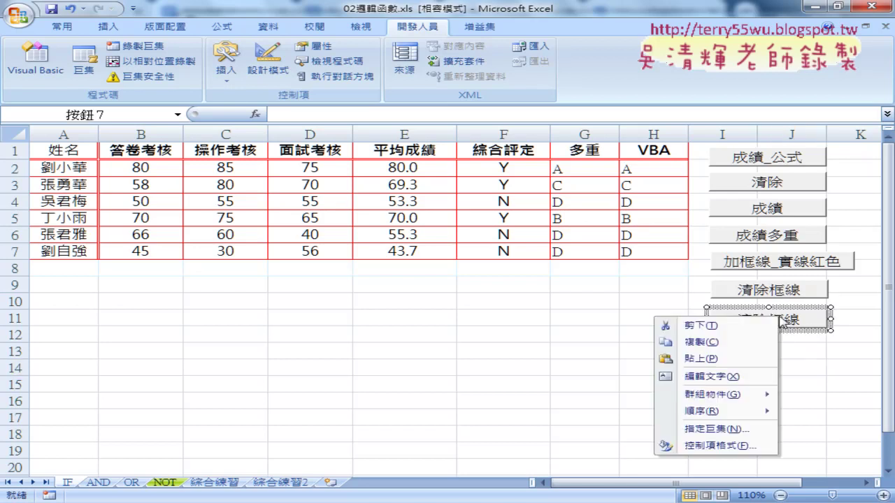
{"action": "left_click", "coordinate": [732, 430]}
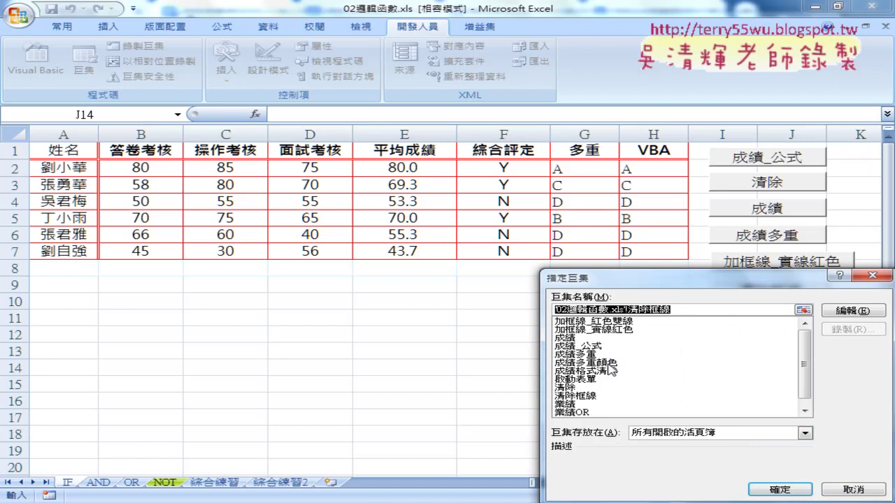
{"action": "left_click", "coordinate": [594, 380]}
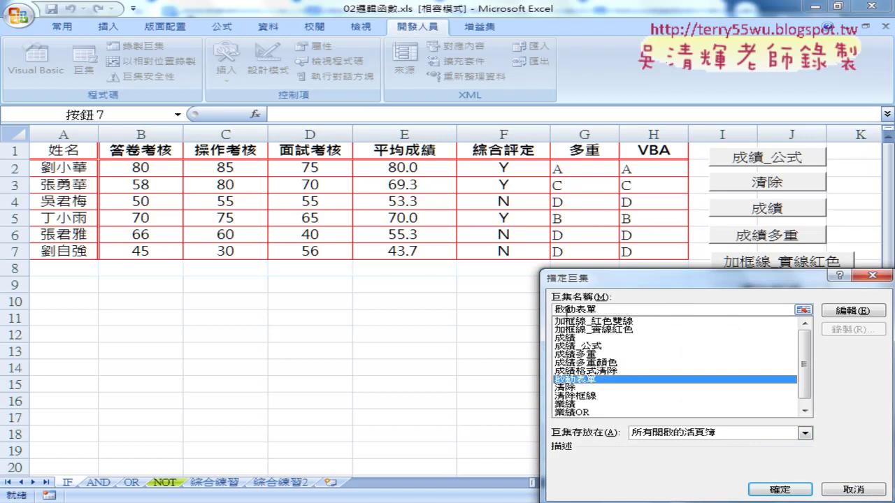
{"action": "left_click_drag", "start_coordinate": [603, 310], "coordinate": [537, 310]}
{"action": "key", "text": "ctrl+c"}
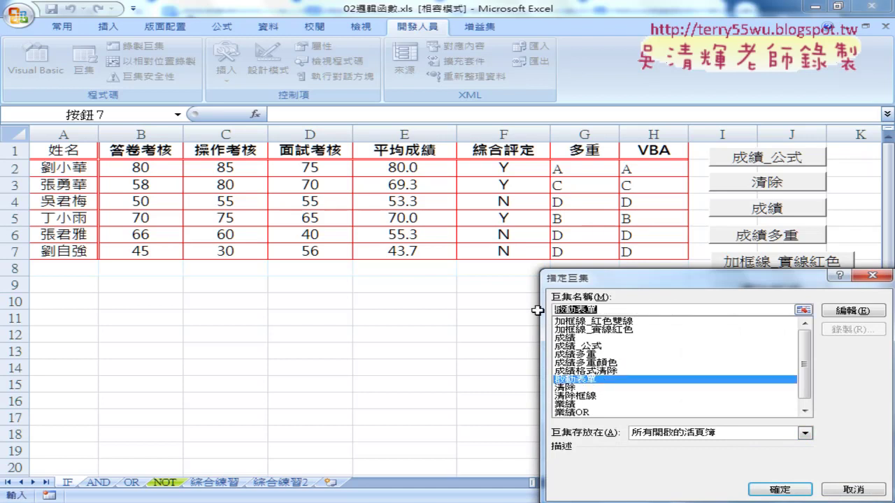
{"action": "left_click", "coordinate": [772, 488]}
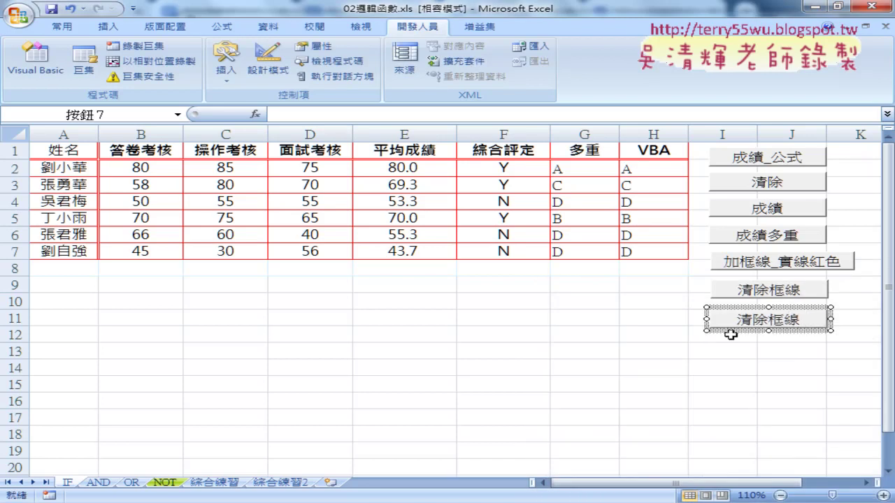
- Relabel the button 啟動表單 and test that it opens the 成績系統 form
{"action": "left_click", "coordinate": [730, 329]}
{"action": "left_click_drag", "start_coordinate": [720, 320], "coordinate": [846, 326]}
{"action": "key", "text": "ctrl+v"}
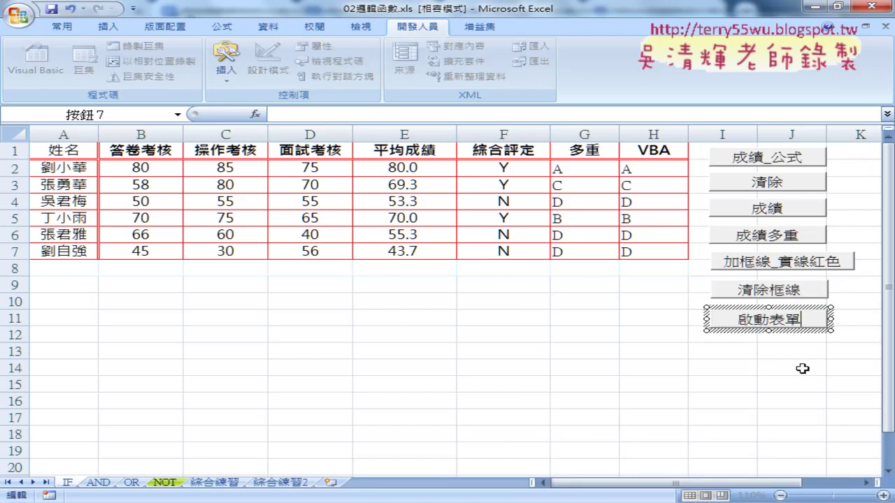
{"action": "left_click", "coordinate": [802, 369]}
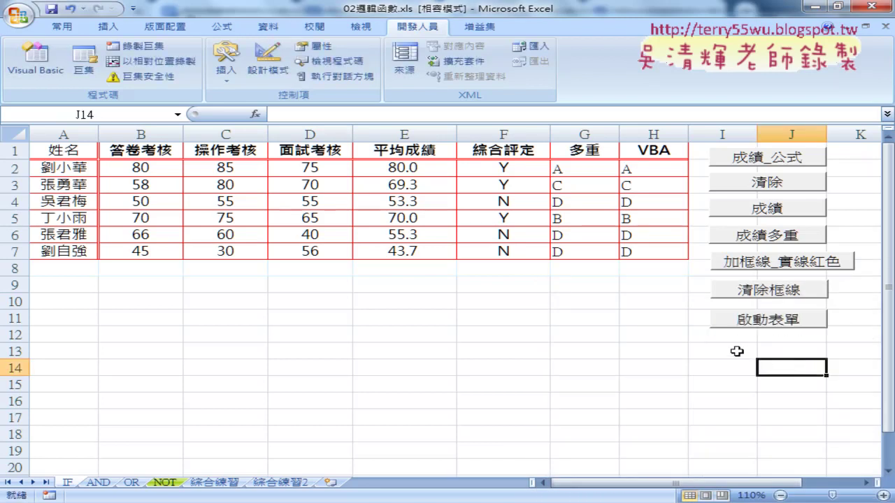
{"action": "left_click", "coordinate": [764, 321]}
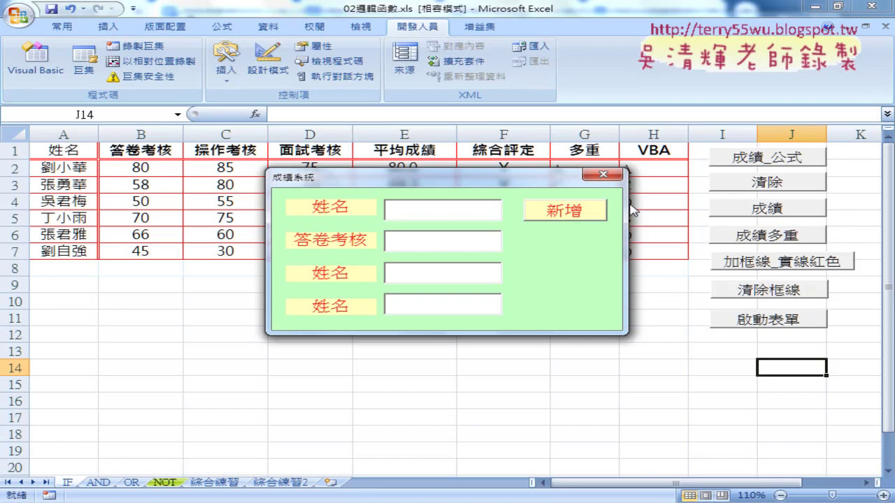
{"action": "left_click", "coordinate": [604, 176]}
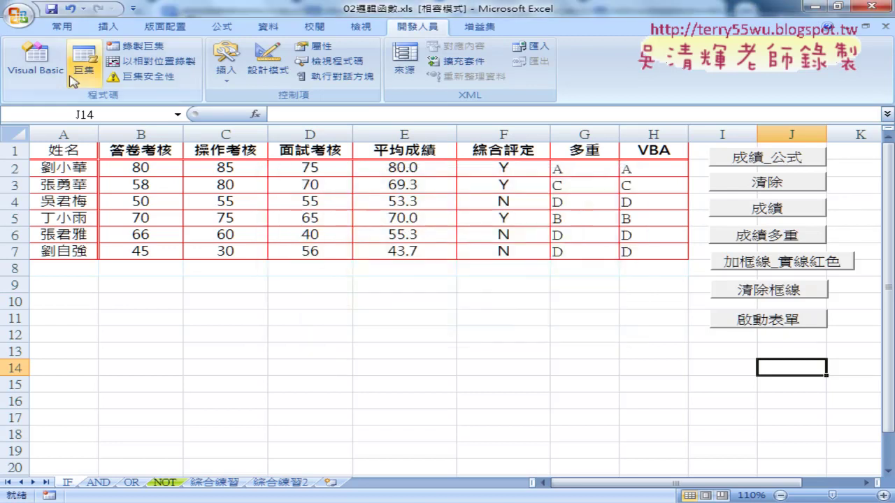
- Review the 啟動表單 Sub in Module1's code
{"action": "left_click", "coordinate": [53, 79]}
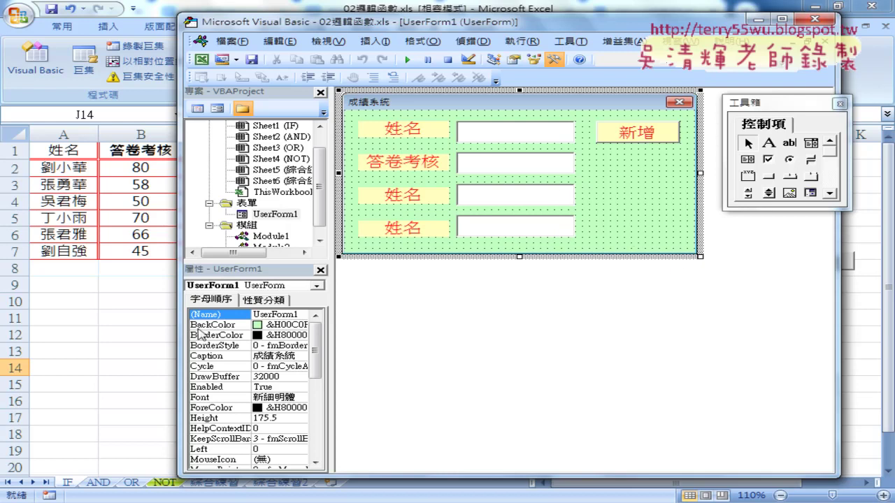
{"action": "left_click", "coordinate": [320, 241]}
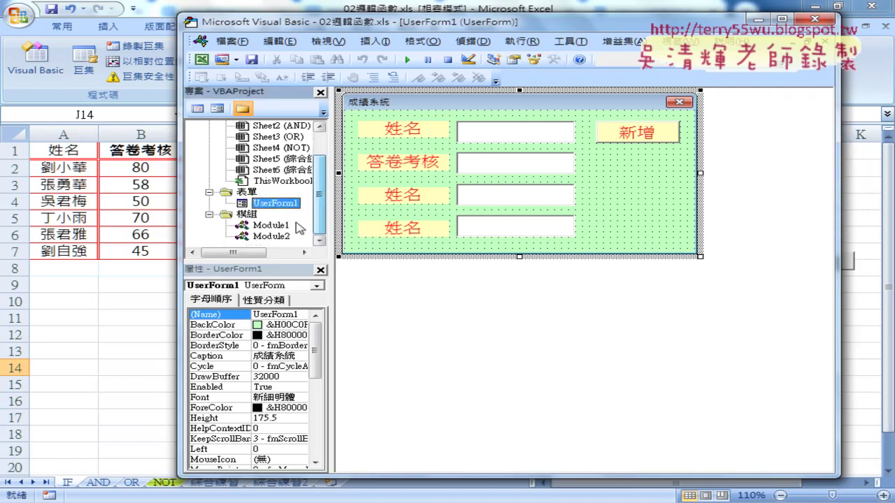
{"action": "double_click", "coordinate": [271, 225]}
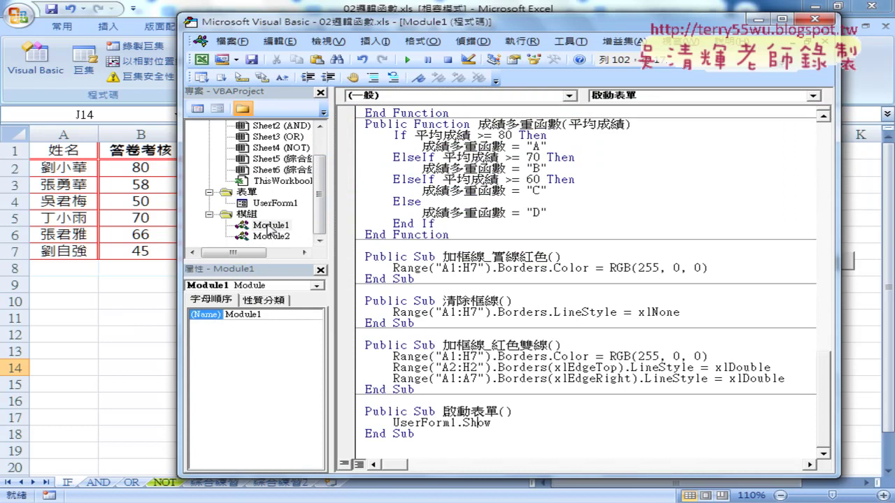
{"action": "double_click", "coordinate": [424, 412]}
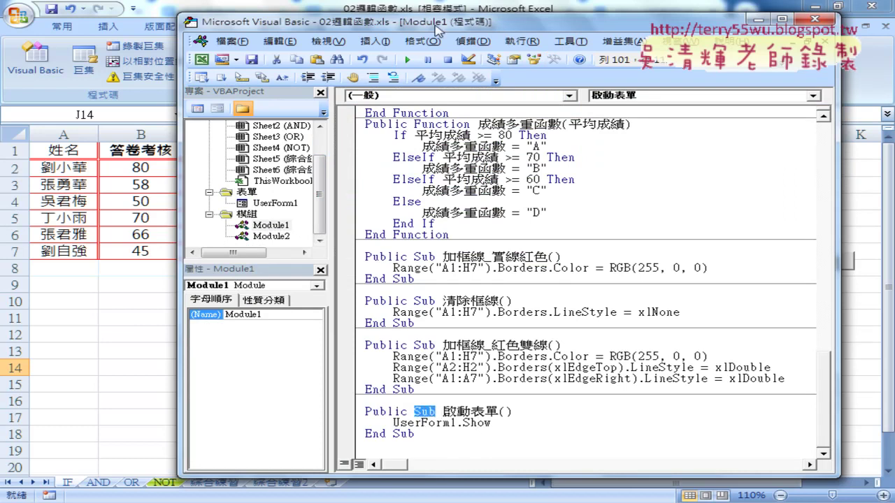
- Back on the worksheet, launch the 成績系統 form with the 啟動表單 button
{"action": "left_click_drag", "start_coordinate": [439, 28], "coordinate": [309, 33]}
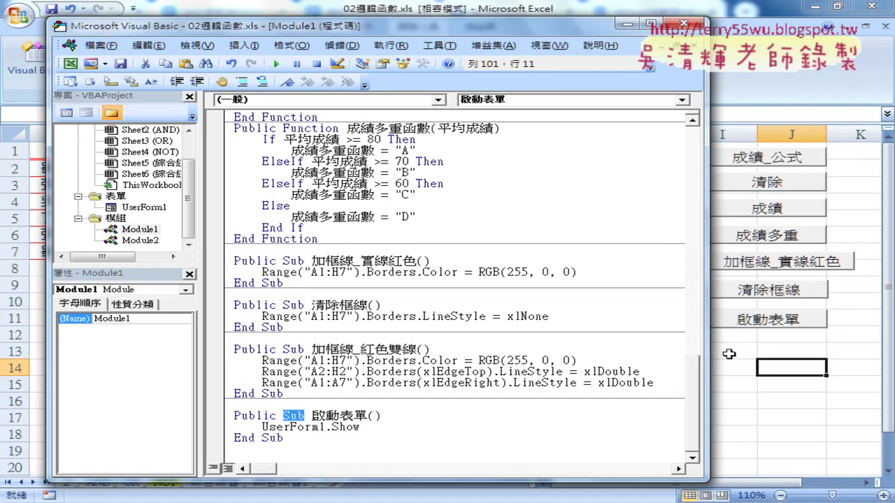
{"action": "left_click", "coordinate": [769, 352]}
{"action": "left_click", "coordinate": [768, 320]}
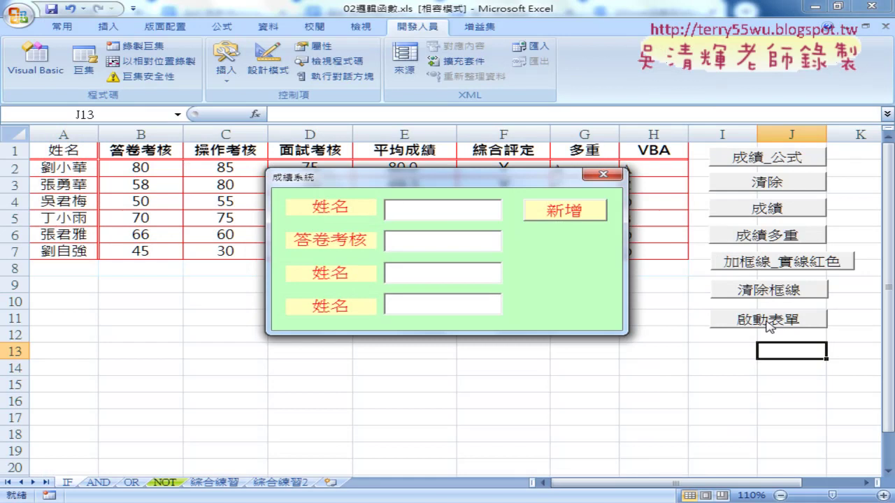